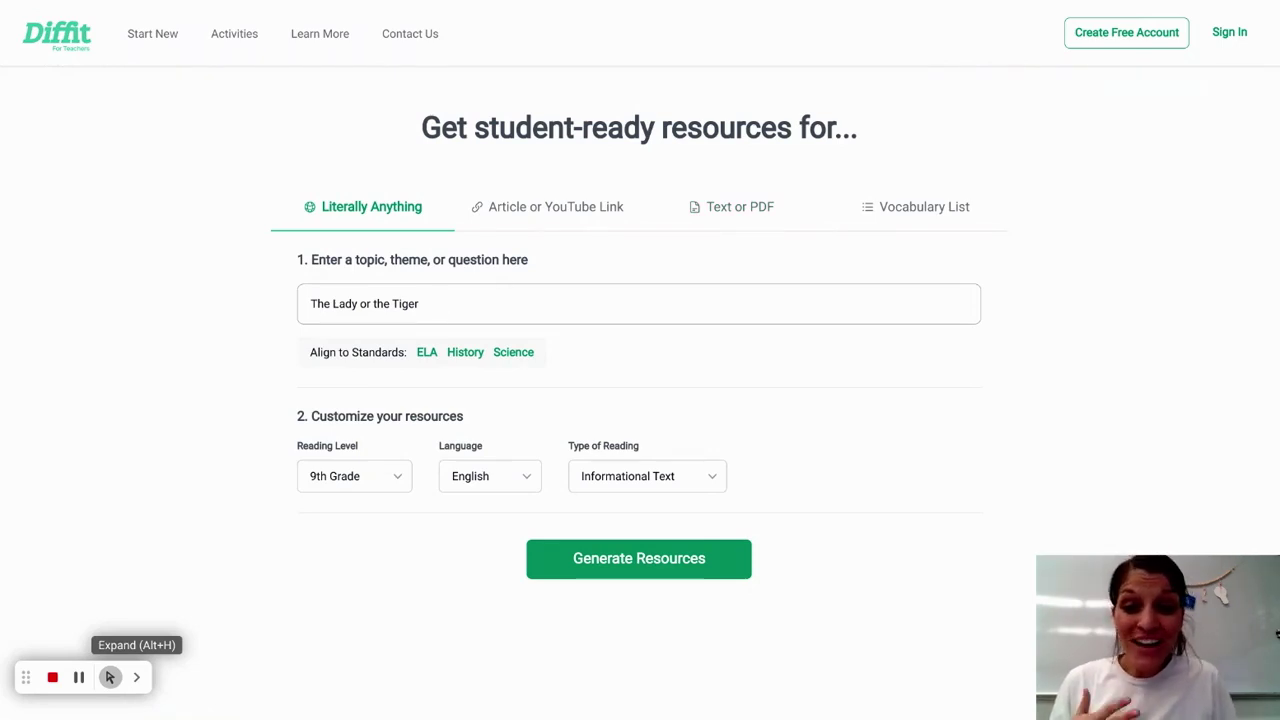
- Choose the type of reading and generate 9th Grade English resources for the topic "The Lady or the Tiger"
left_click(431, 305)
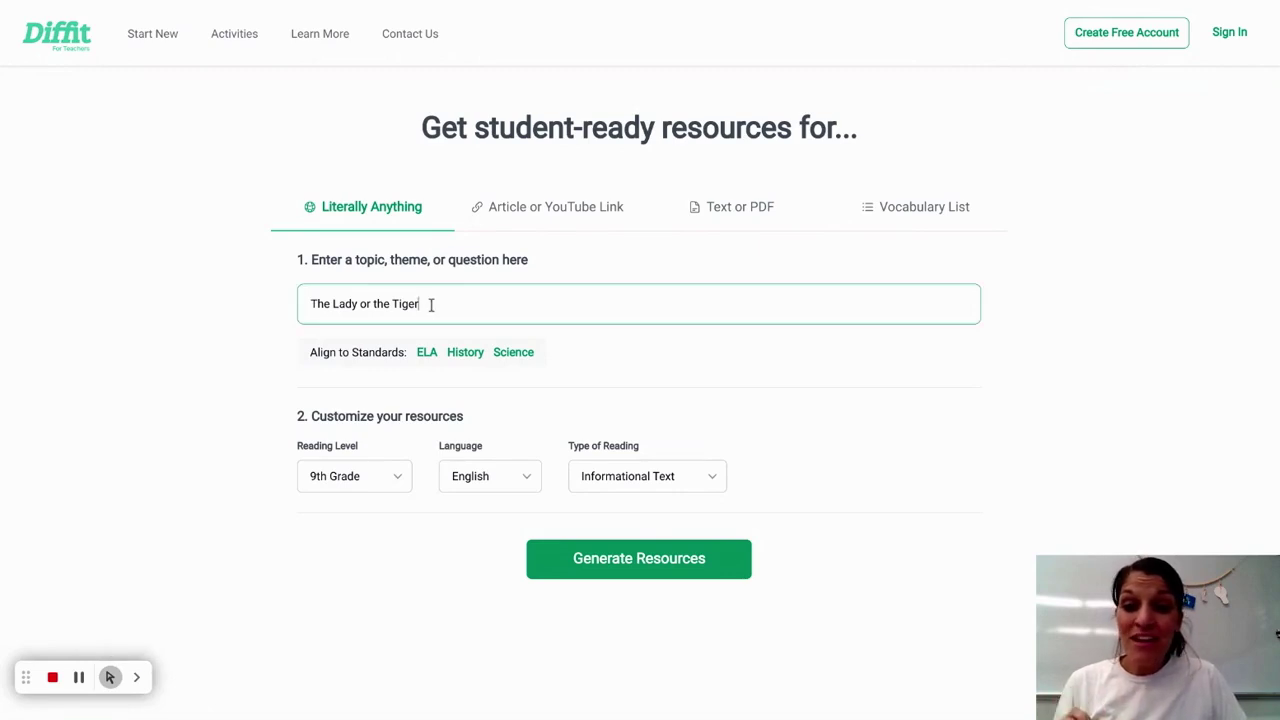
left_click_drag(424, 304, 236, 282)
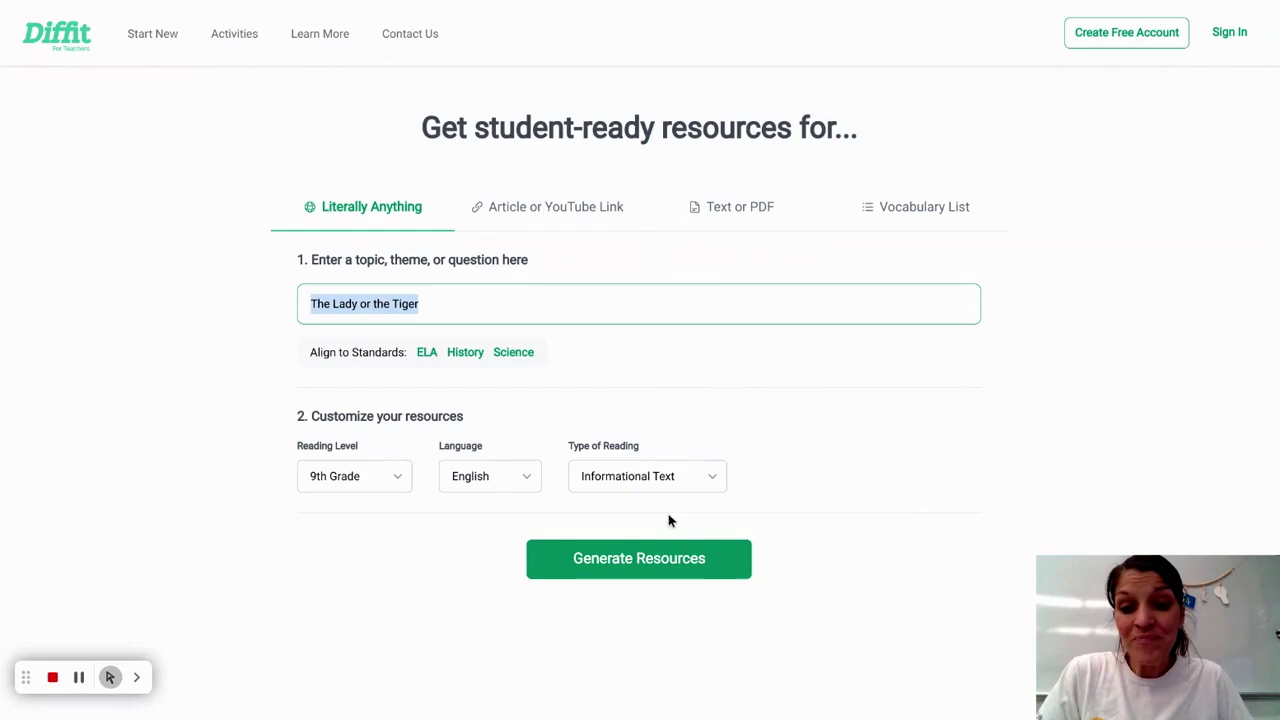
left_click(504, 479)
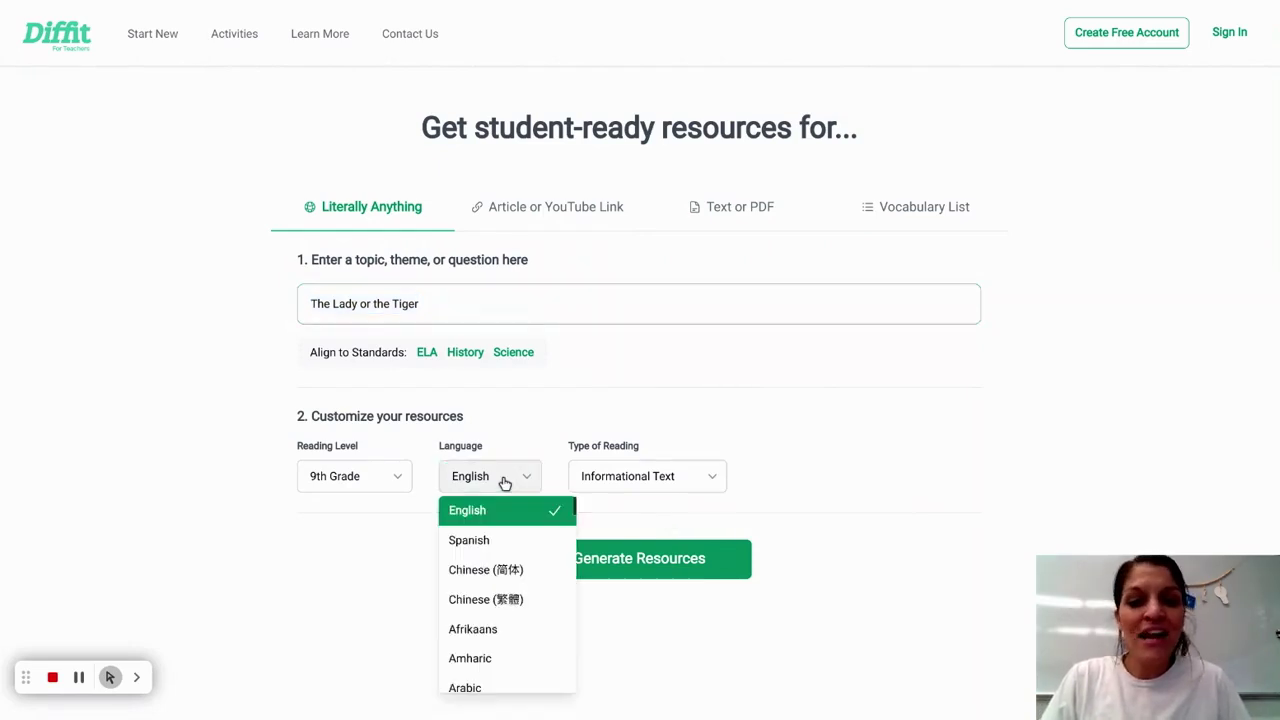
left_click(530, 422)
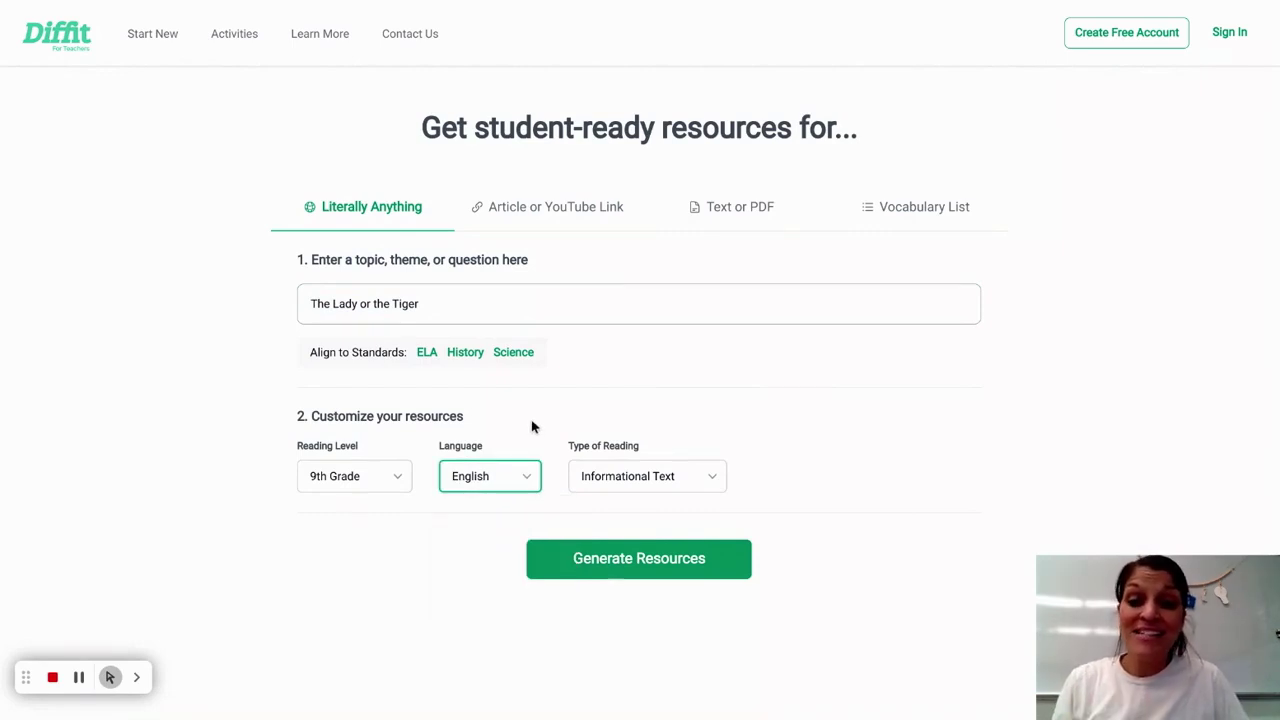
left_click(674, 477)
left_click(672, 541)
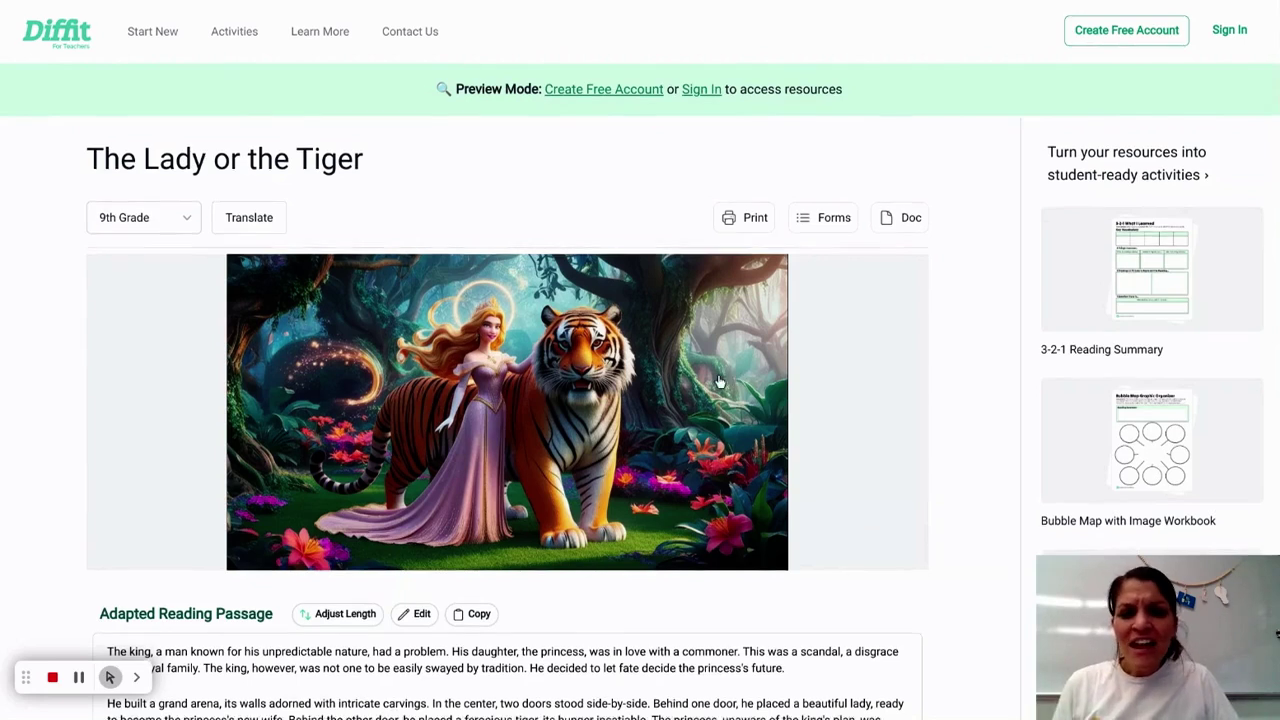
- Review the generated resources for The Lady or the Tiger, from the adapted reading passage through the summary to the key vocabulary words
scroll(568, 337, "down", 2)
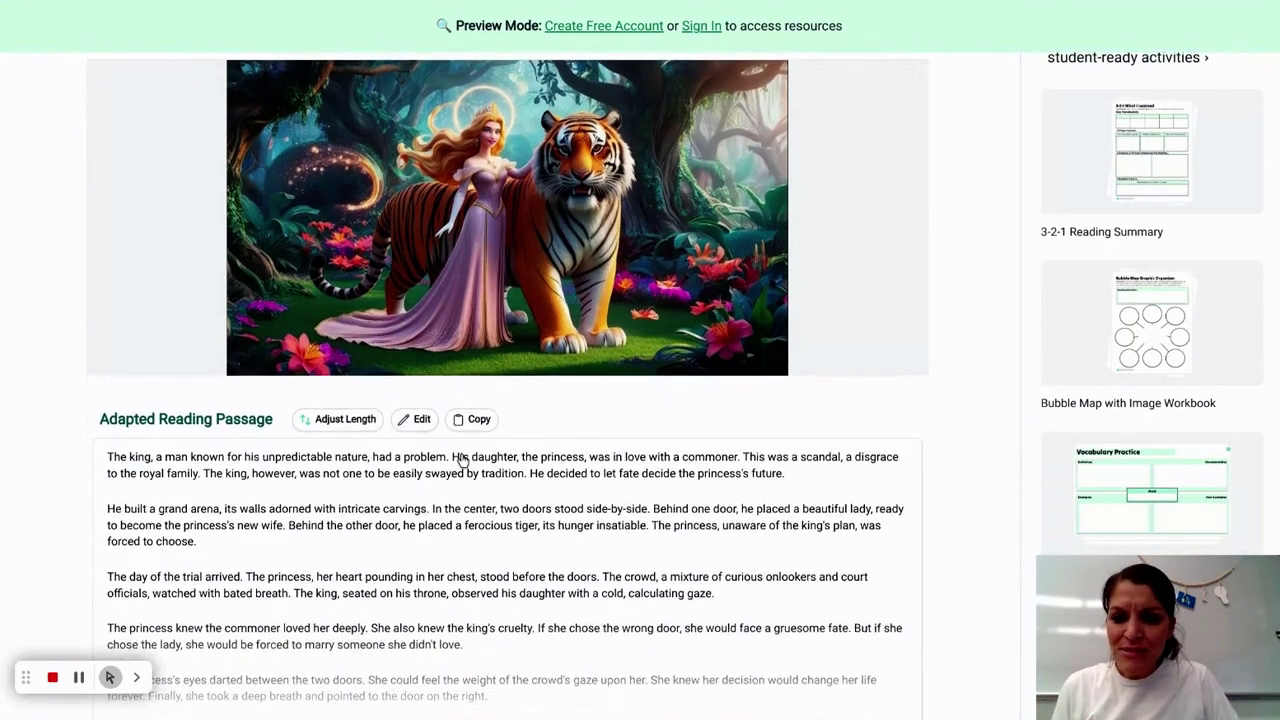
scroll(229, 337, "down", 1)
scroll(296, 565, "down", 1)
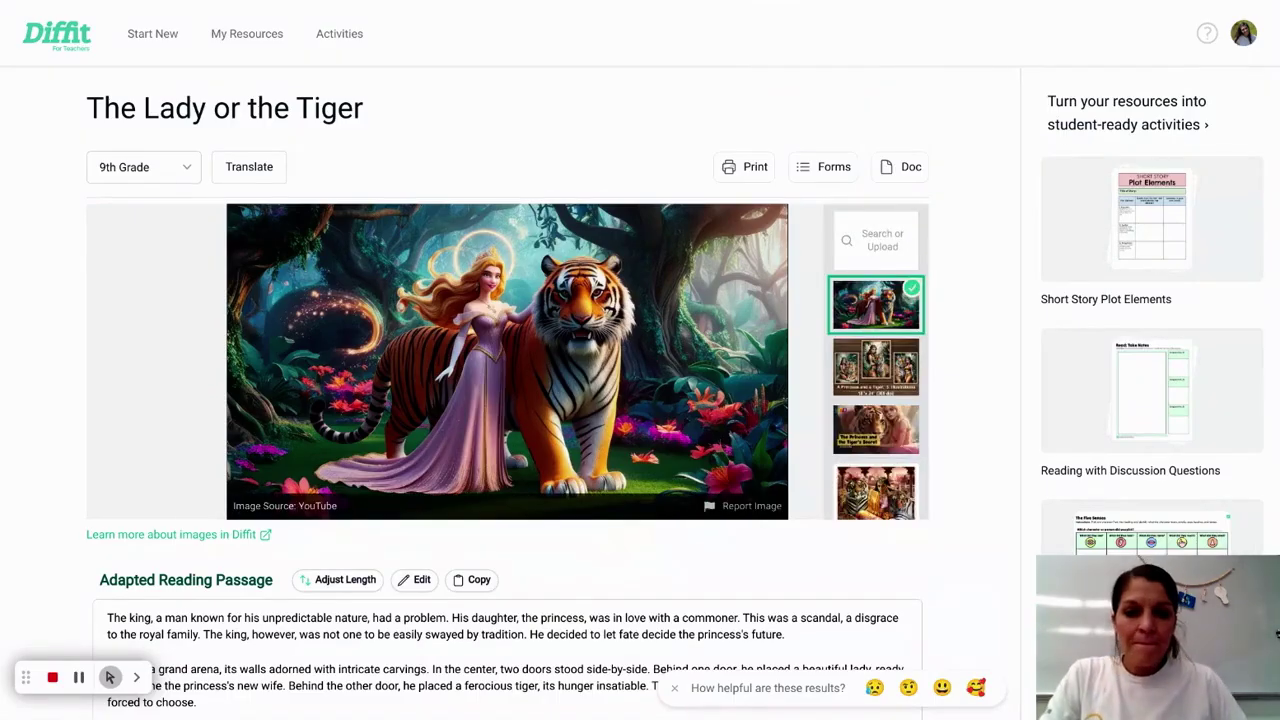
scroll(783, 469, "down", 2)
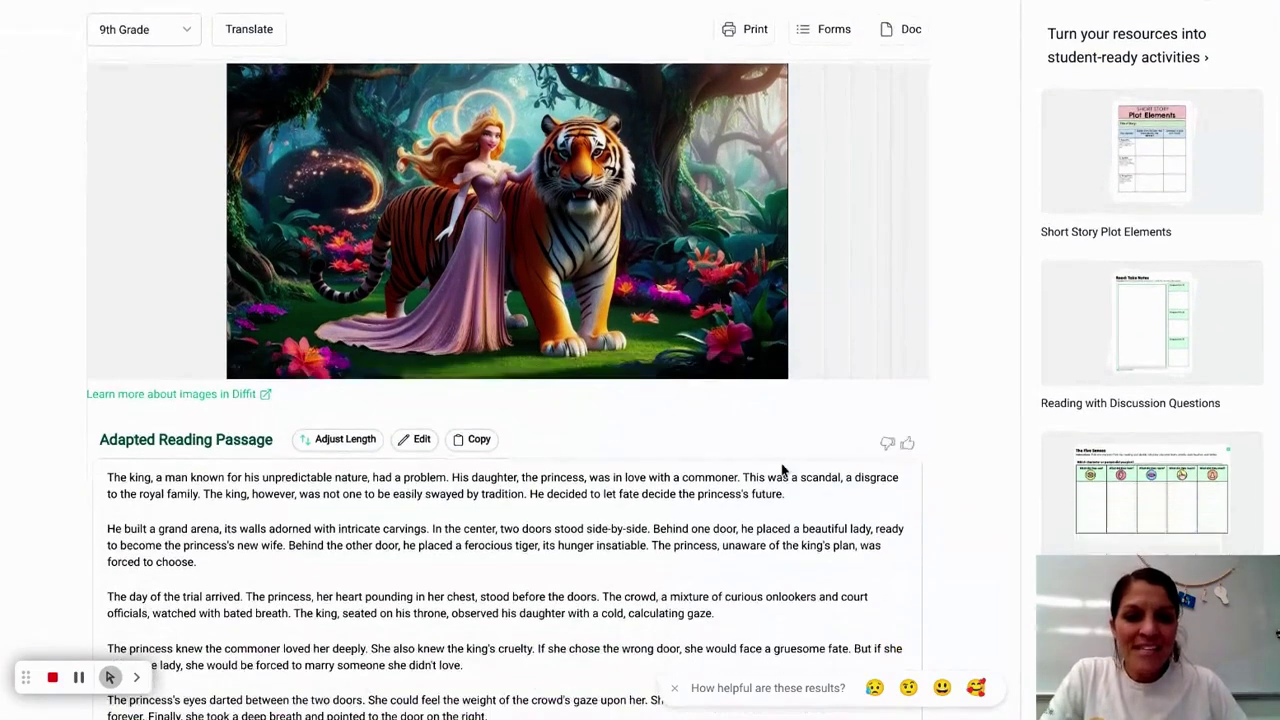
scroll(783, 469, "down", 5)
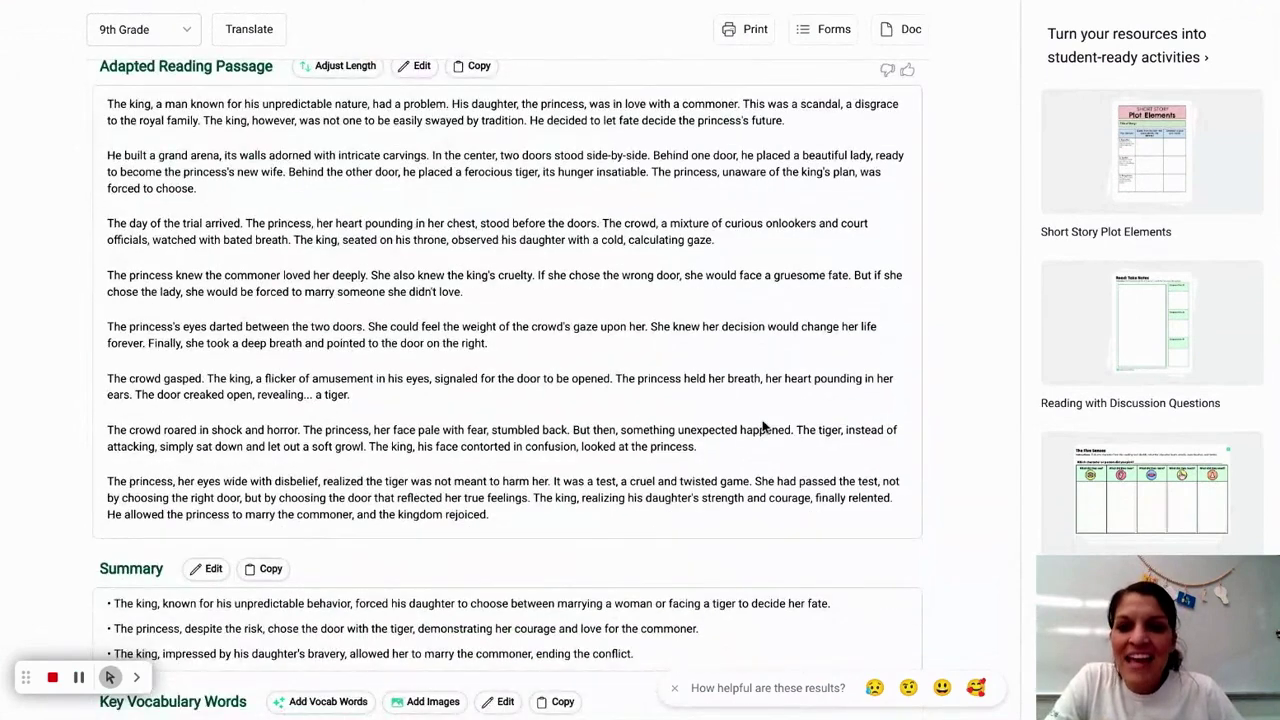
scroll(466, 143, "up", 1)
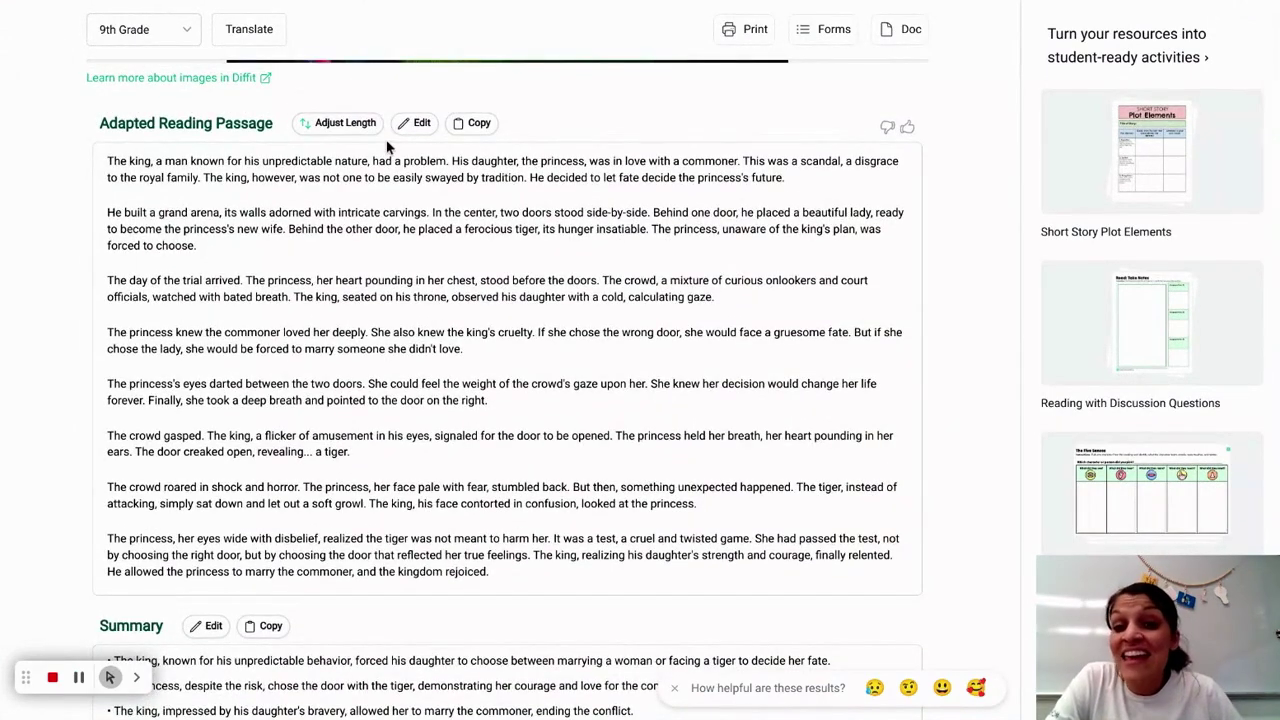
scroll(430, 290, "down", 4)
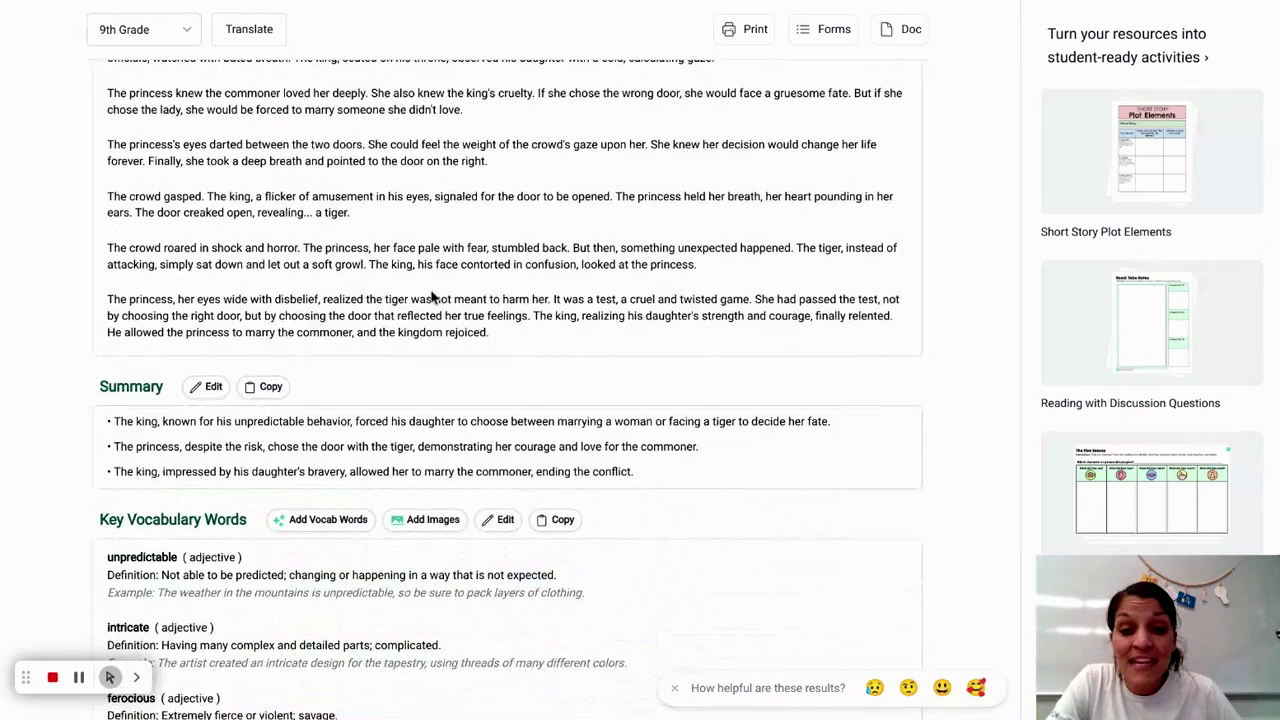
scroll(306, 360, "down", 5)
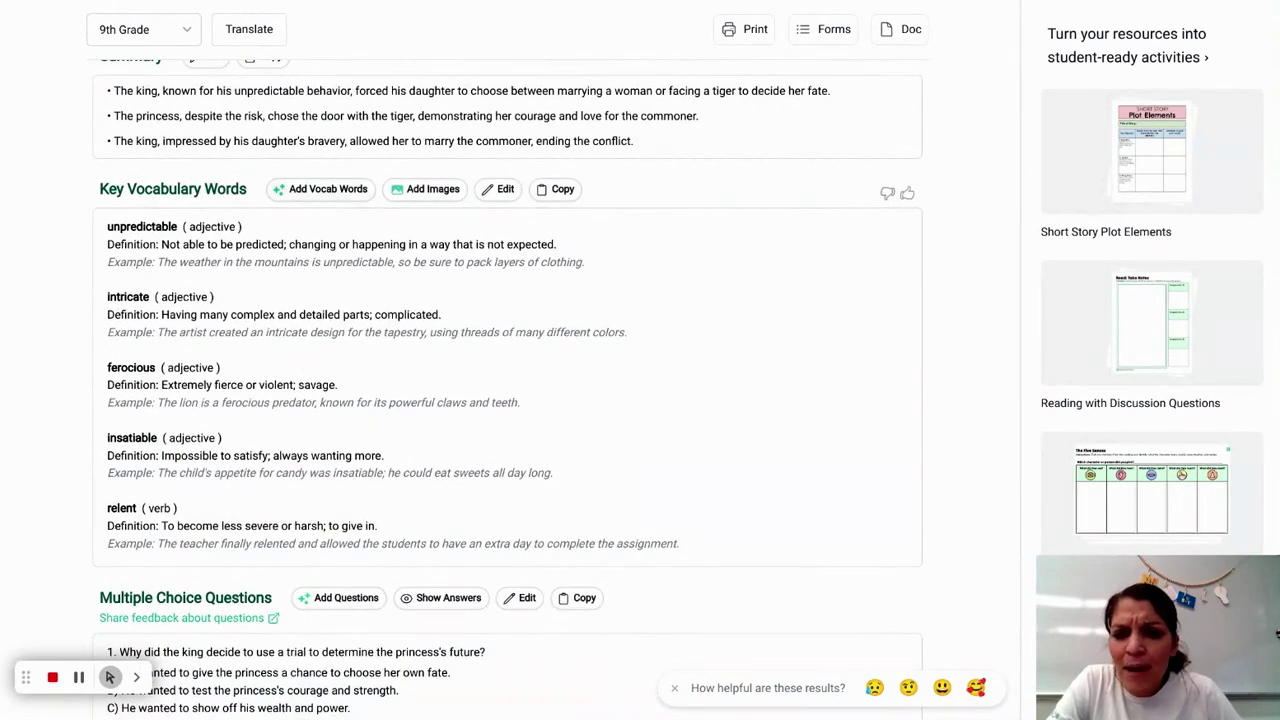
- Add five key vocabulary words pulled from the text
left_click(345, 192)
left_click(636, 288)
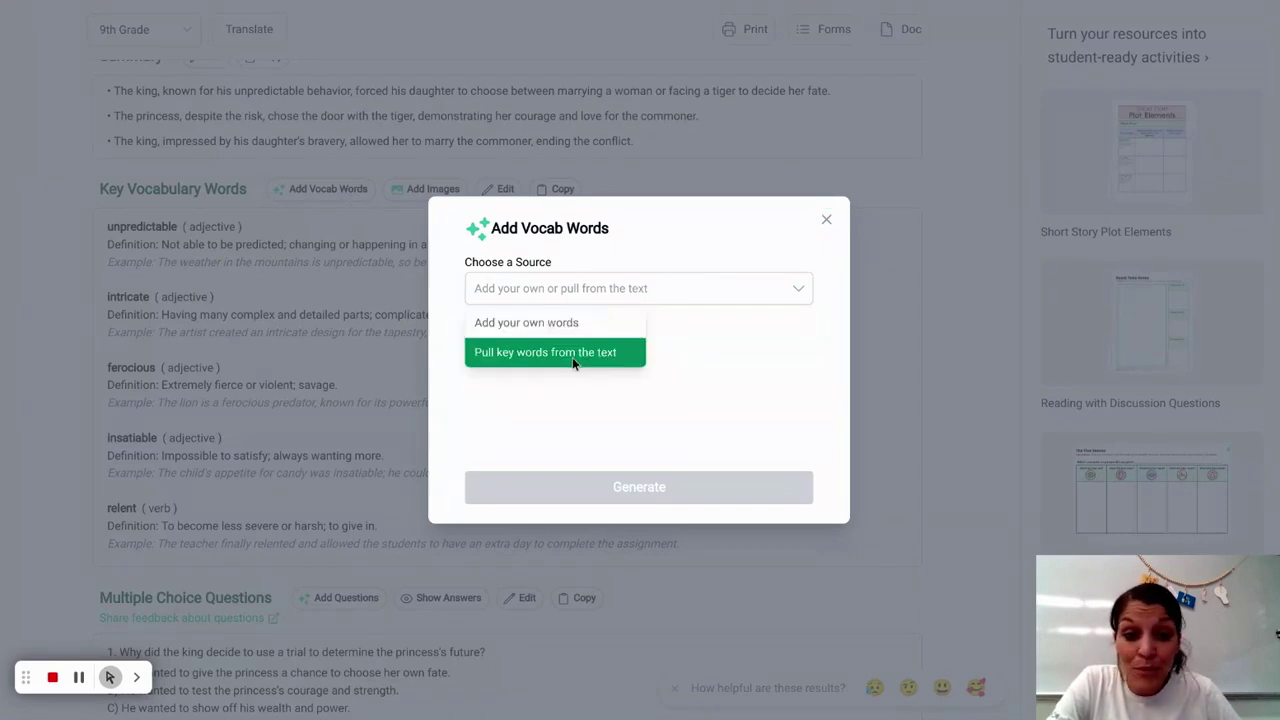
left_click(572, 355)
left_click(628, 357)
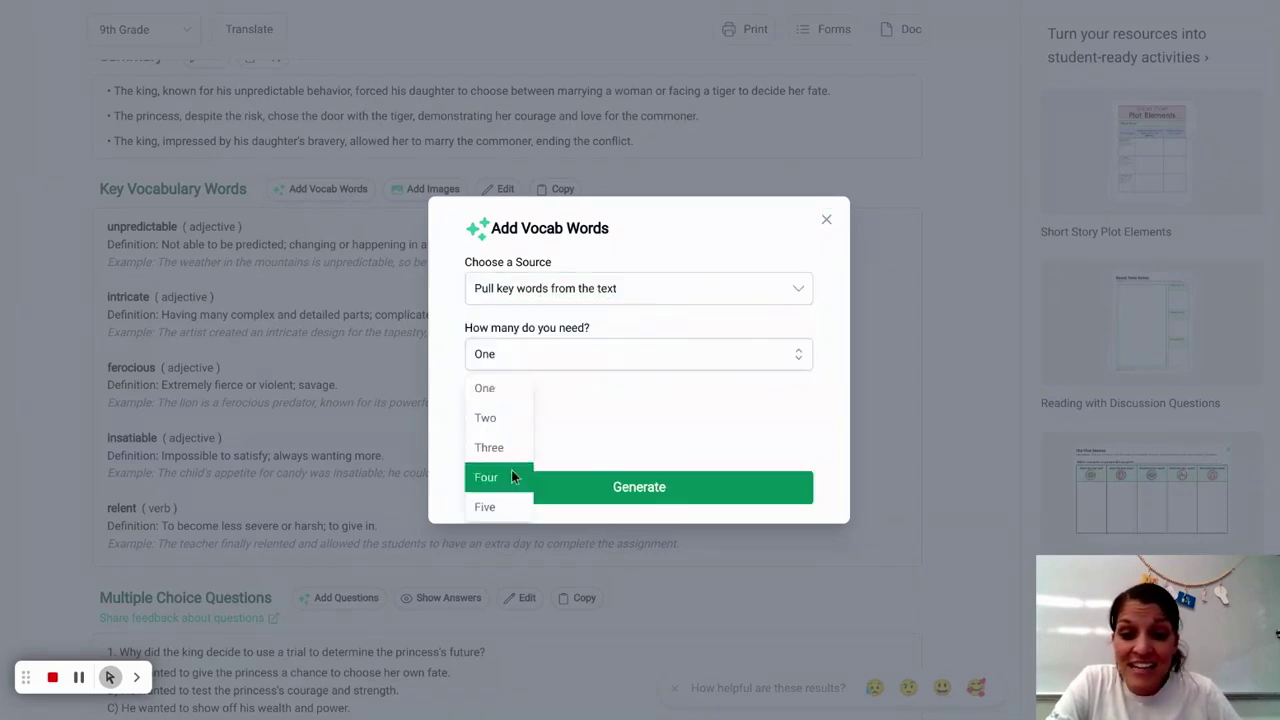
left_click(521, 507)
left_click(639, 487)
scroll(631, 494, "down", 4)
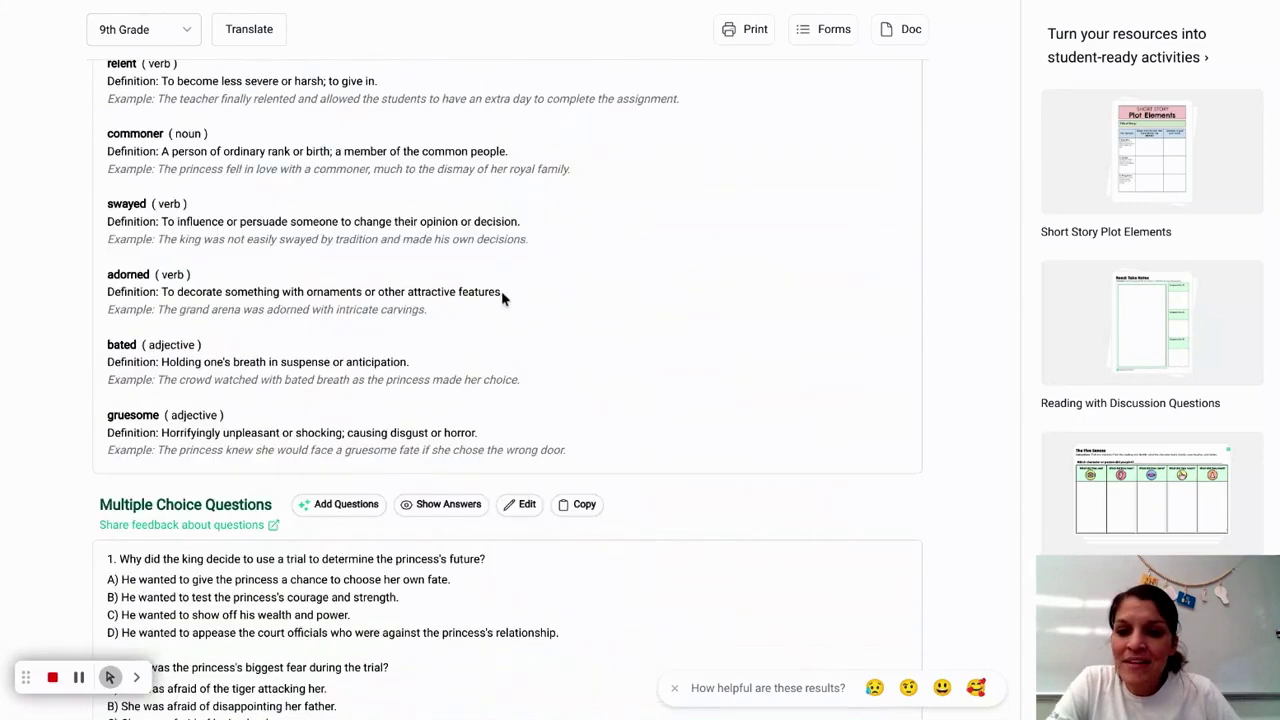
- Add five multiple choice questions based on the Illinois 9th Grade ELA standard IL.L.9-10.6
scroll(431, 329, "down", 3)
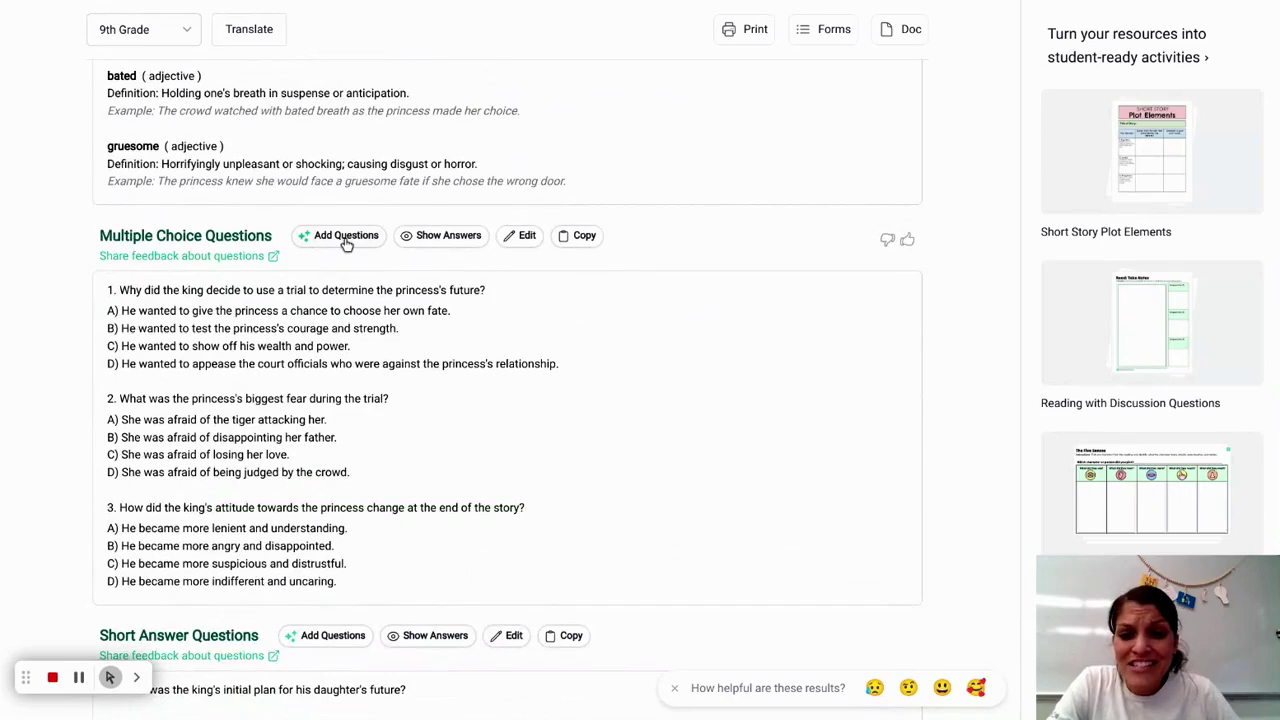
left_click(345, 240)
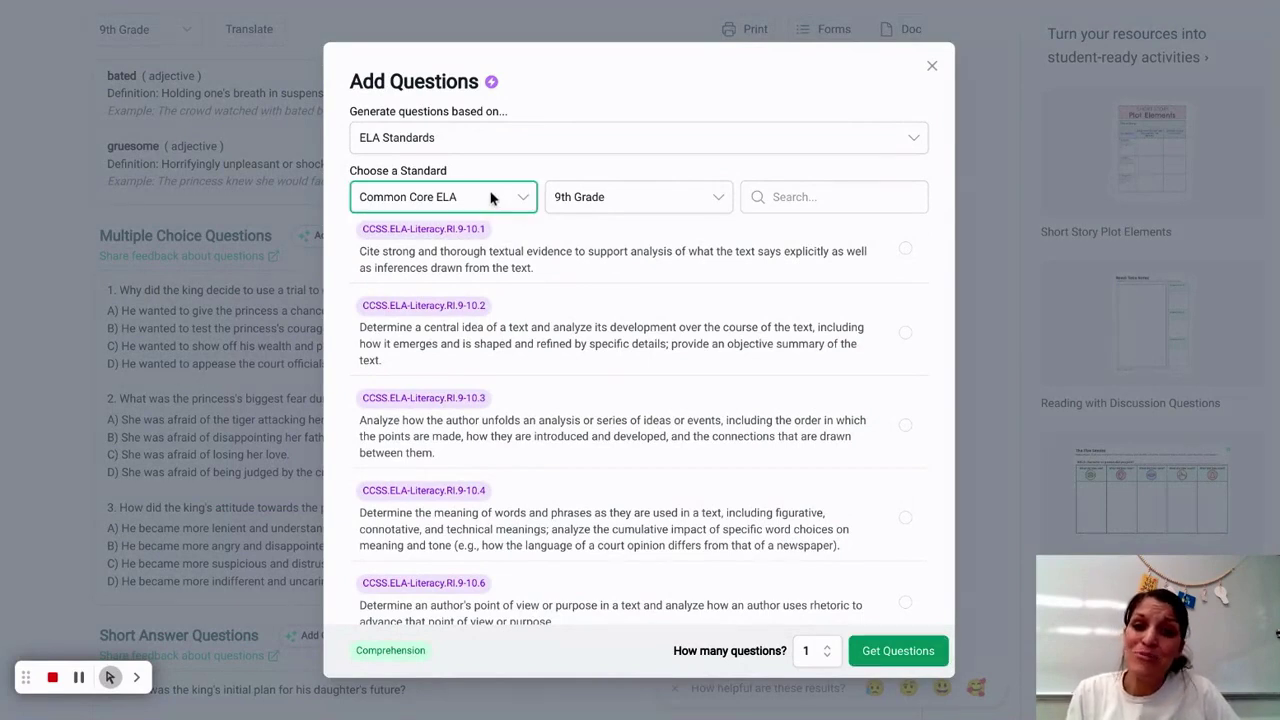
left_click(491, 197)
scroll(400, 350, "down", 5)
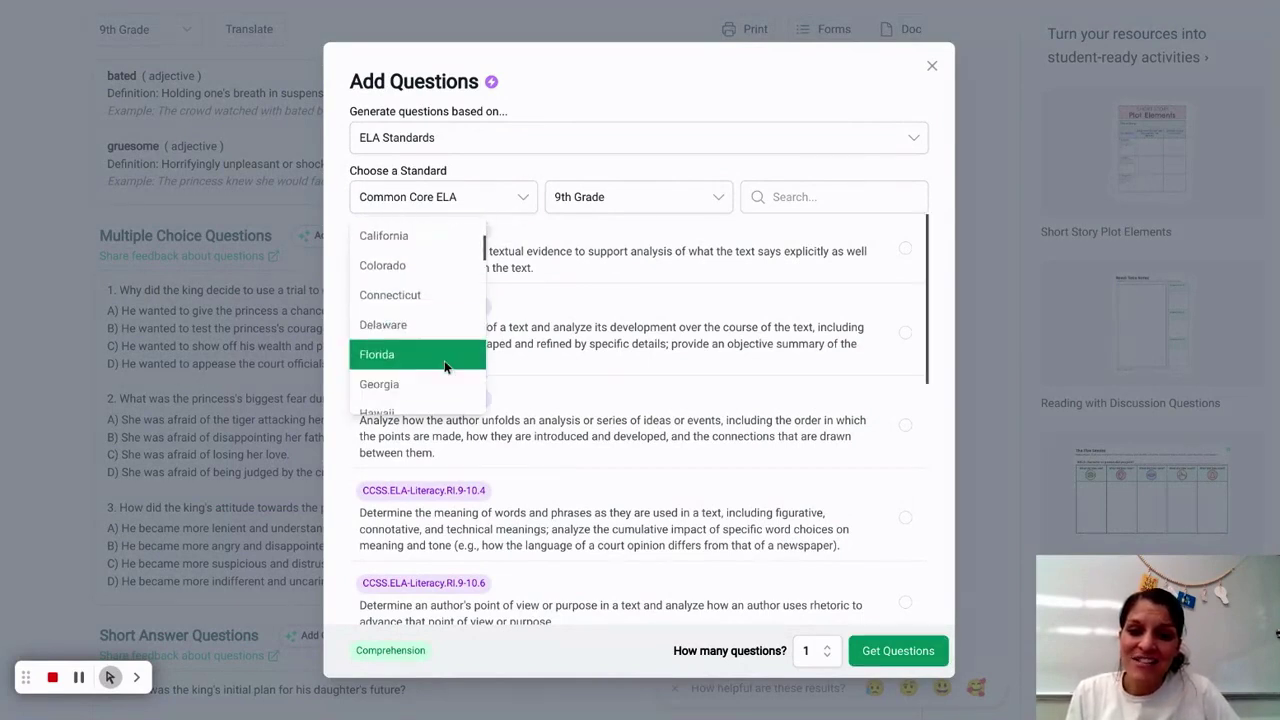
left_click(372, 364)
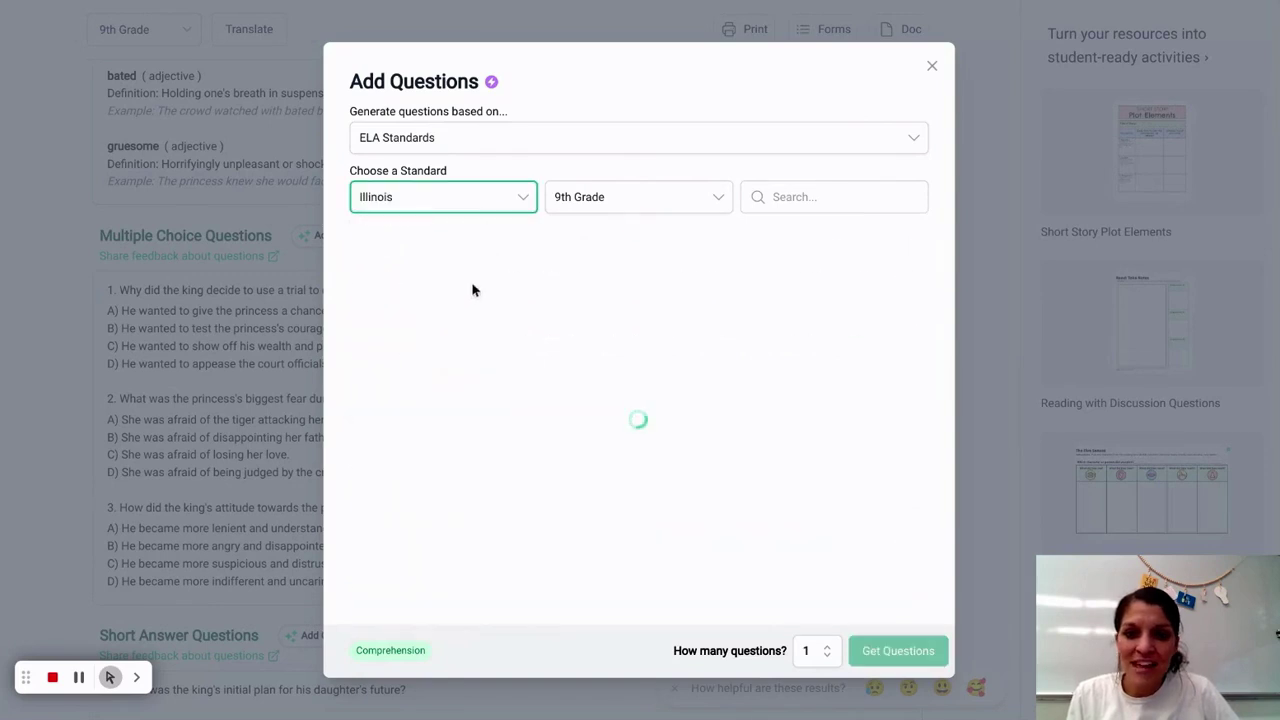
scroll(560, 350, "down", 2)
left_click(462, 401)
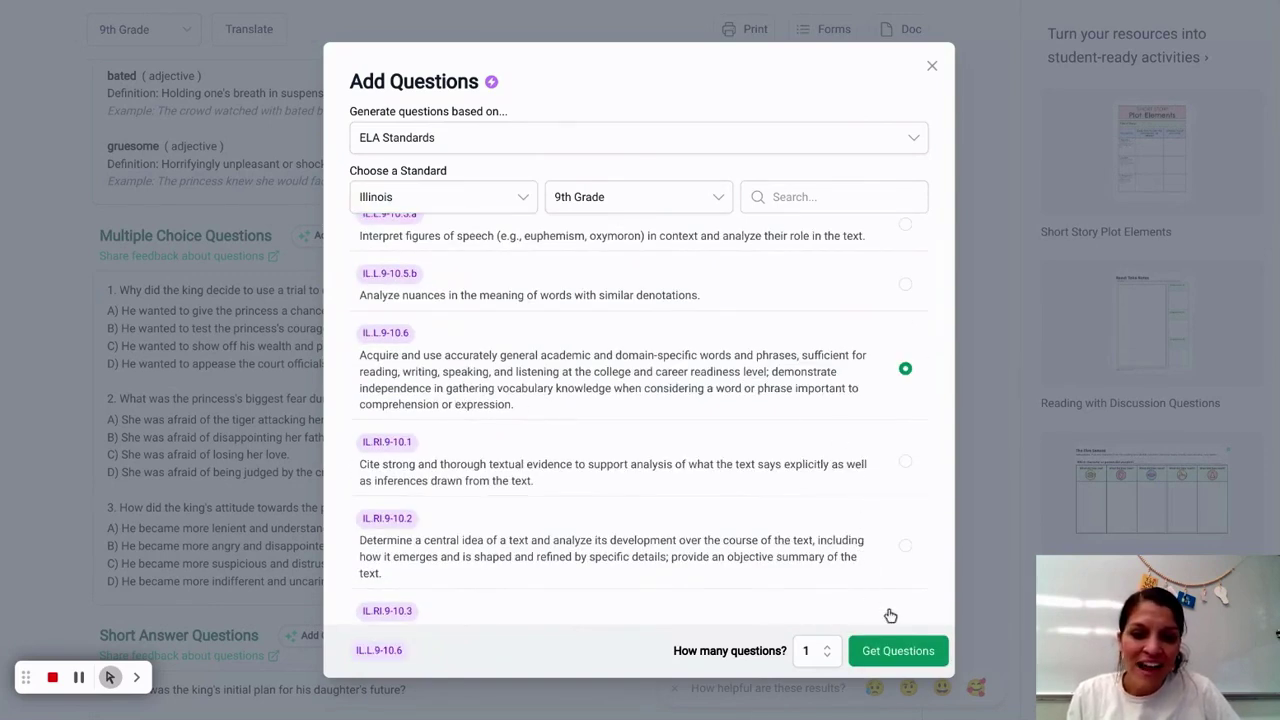
left_click(818, 650)
left_click(816, 611)
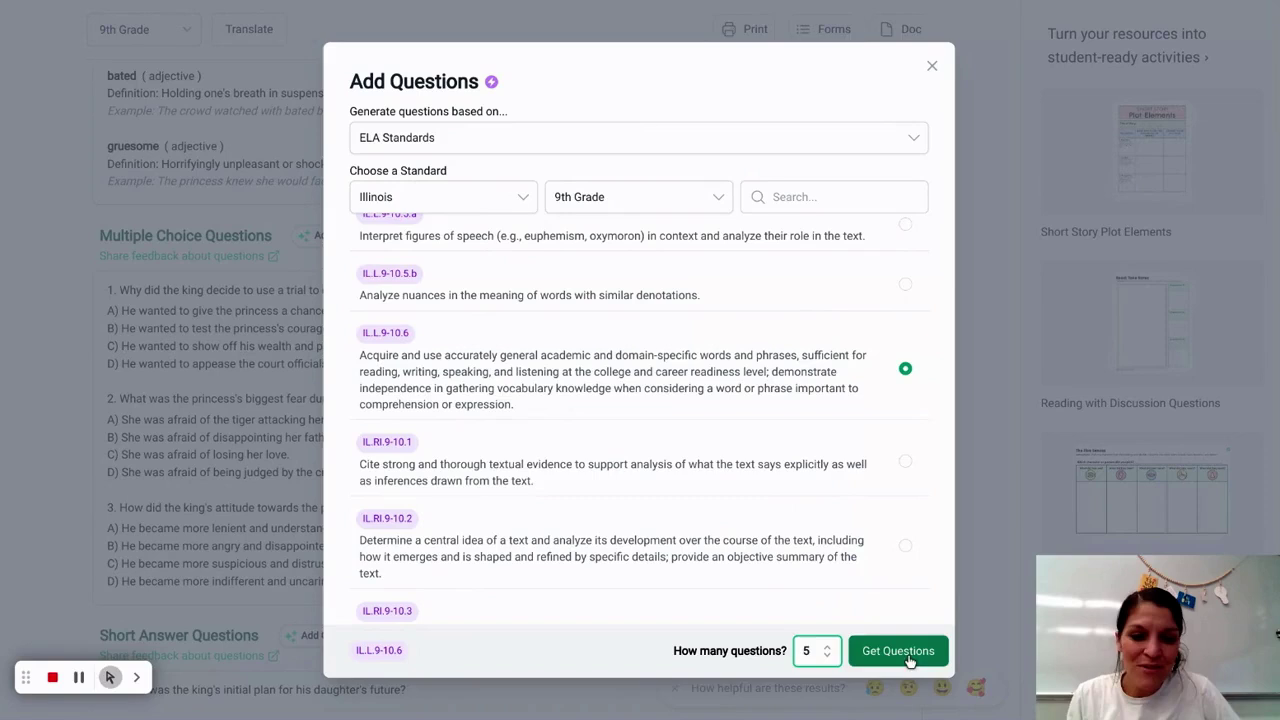
left_click(906, 656)
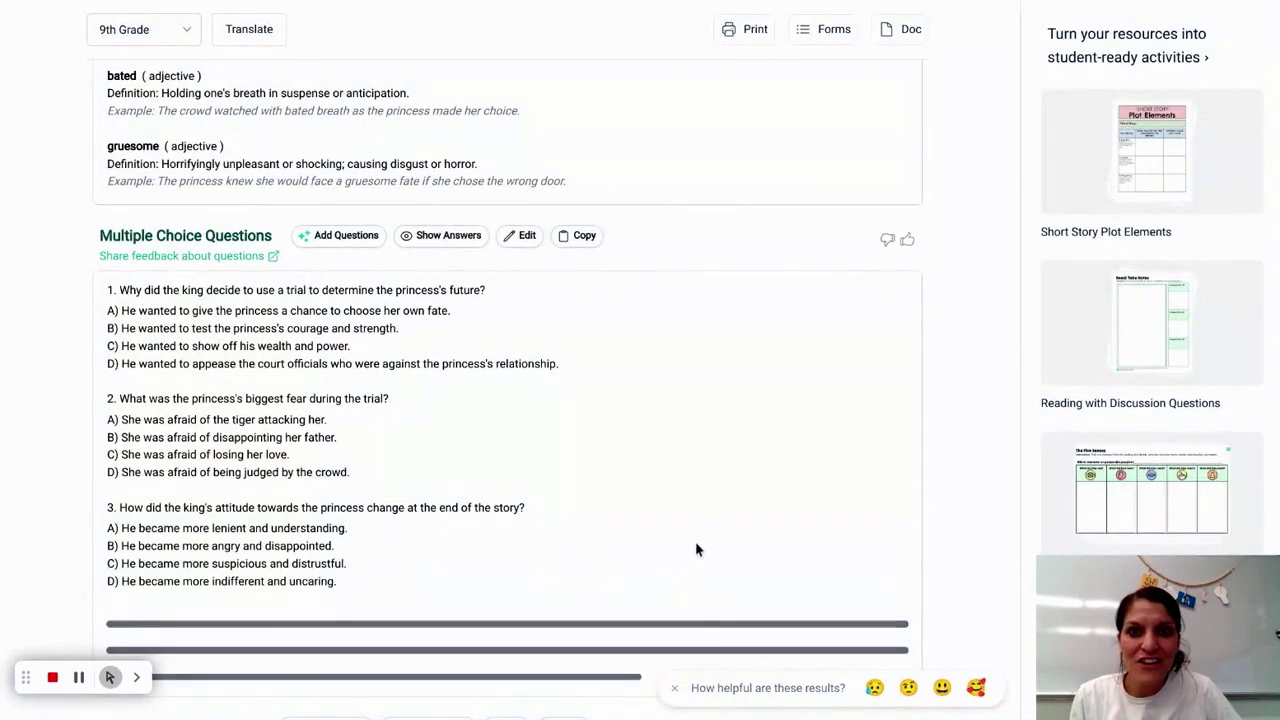
- Generate five additional open-ended prompts for the story
scroll(677, 474, "down", 3)
scroll(695, 462, "down", 1)
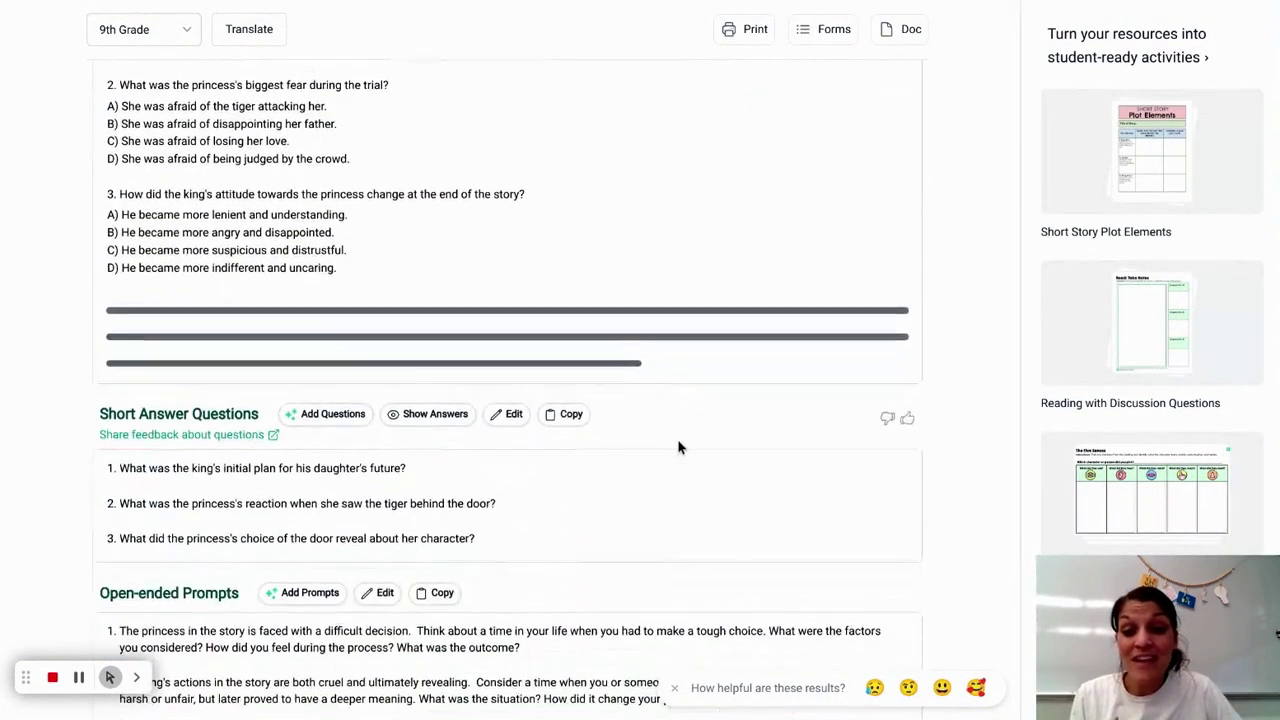
scroll(680, 446, "down", 6)
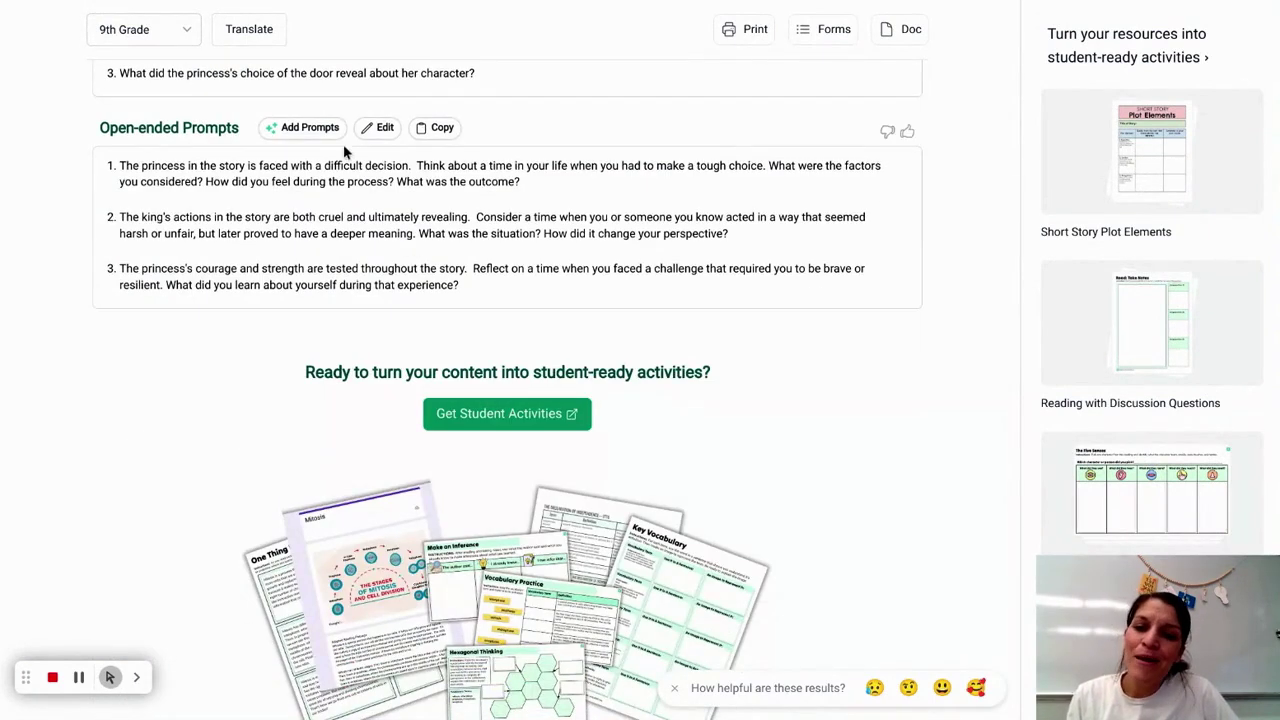
left_click(302, 127)
left_click(563, 372)
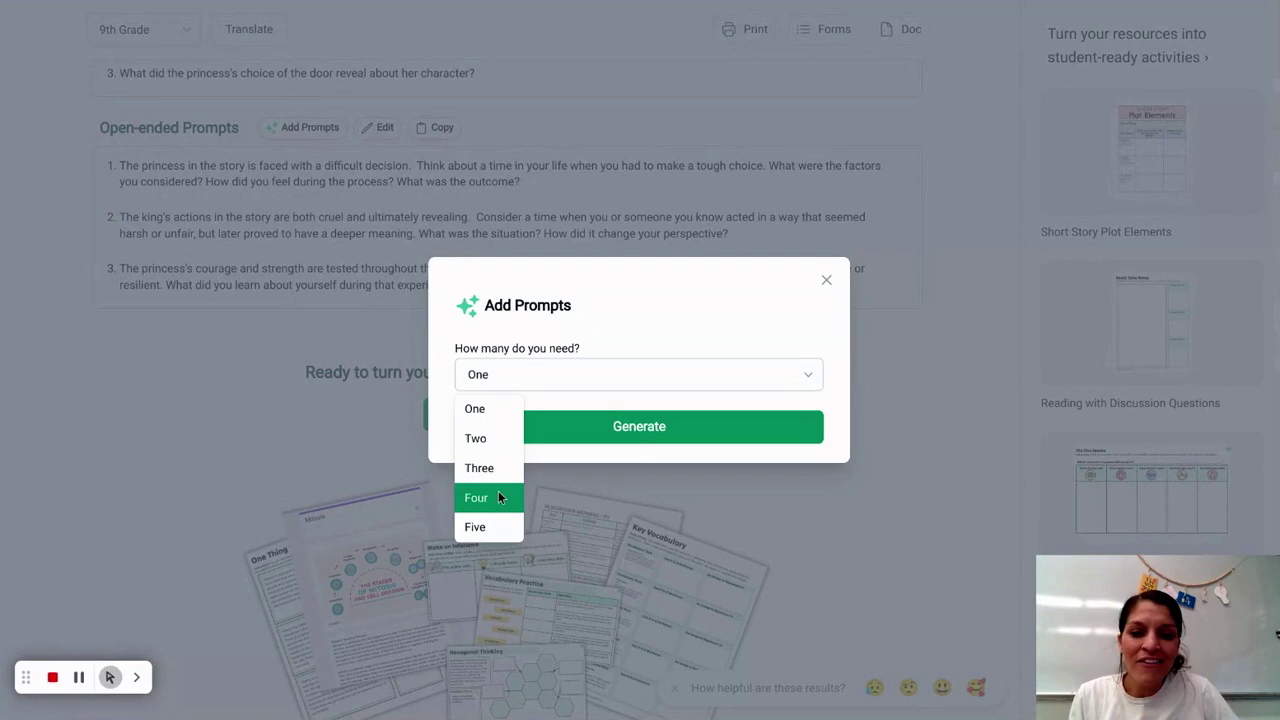
left_click(474, 526)
left_click(635, 430)
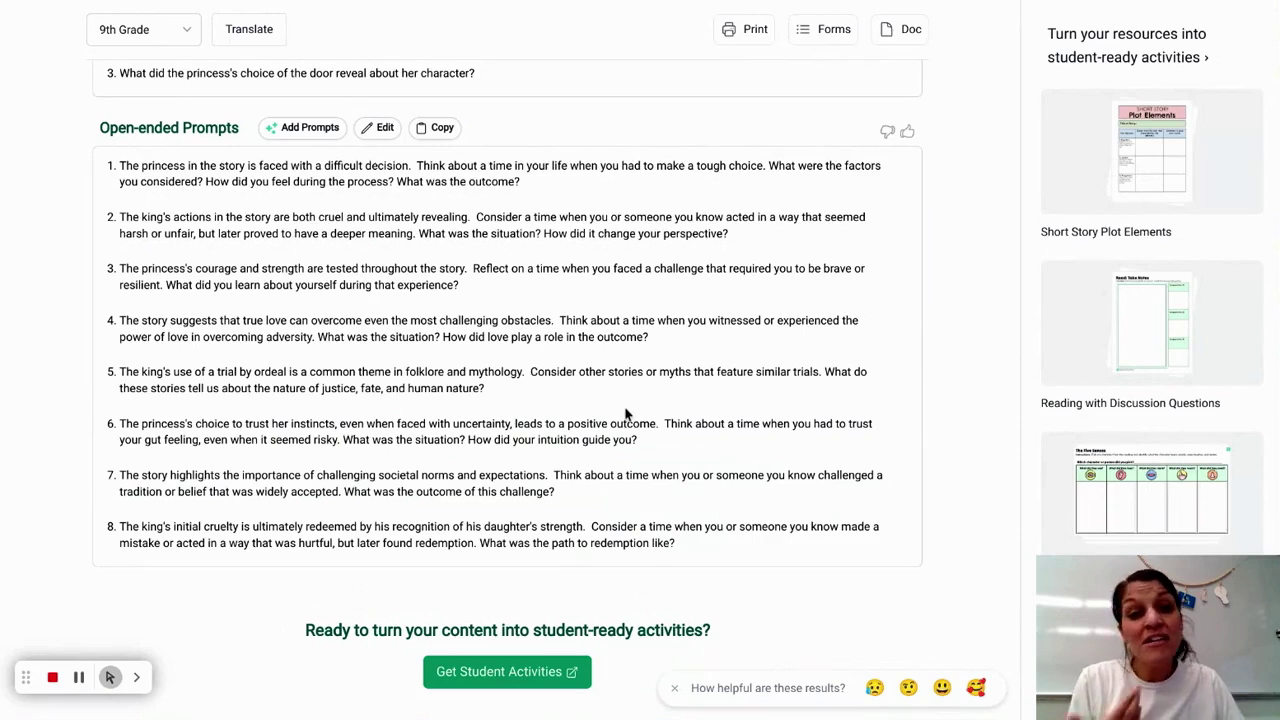
- Open the student activities for The Lady or the Tiger and filter them by Reading Strategies
scroll(699, 390, "down", 2)
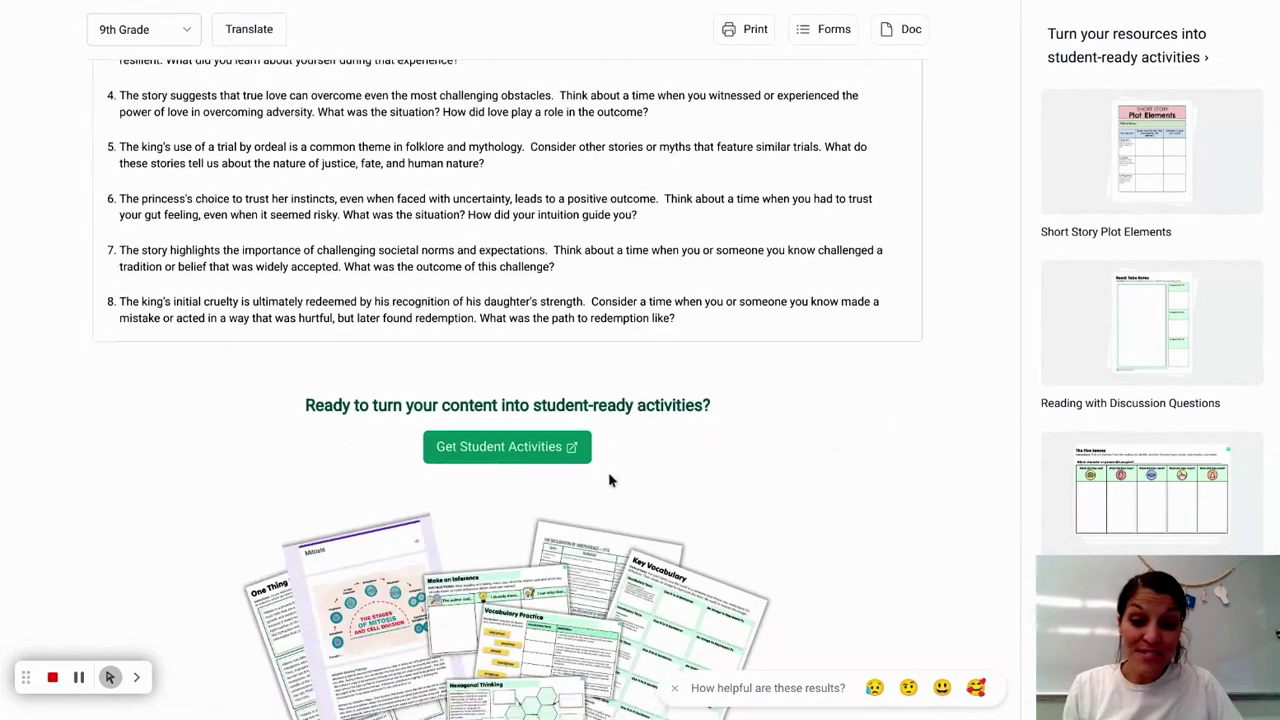
left_click(528, 447)
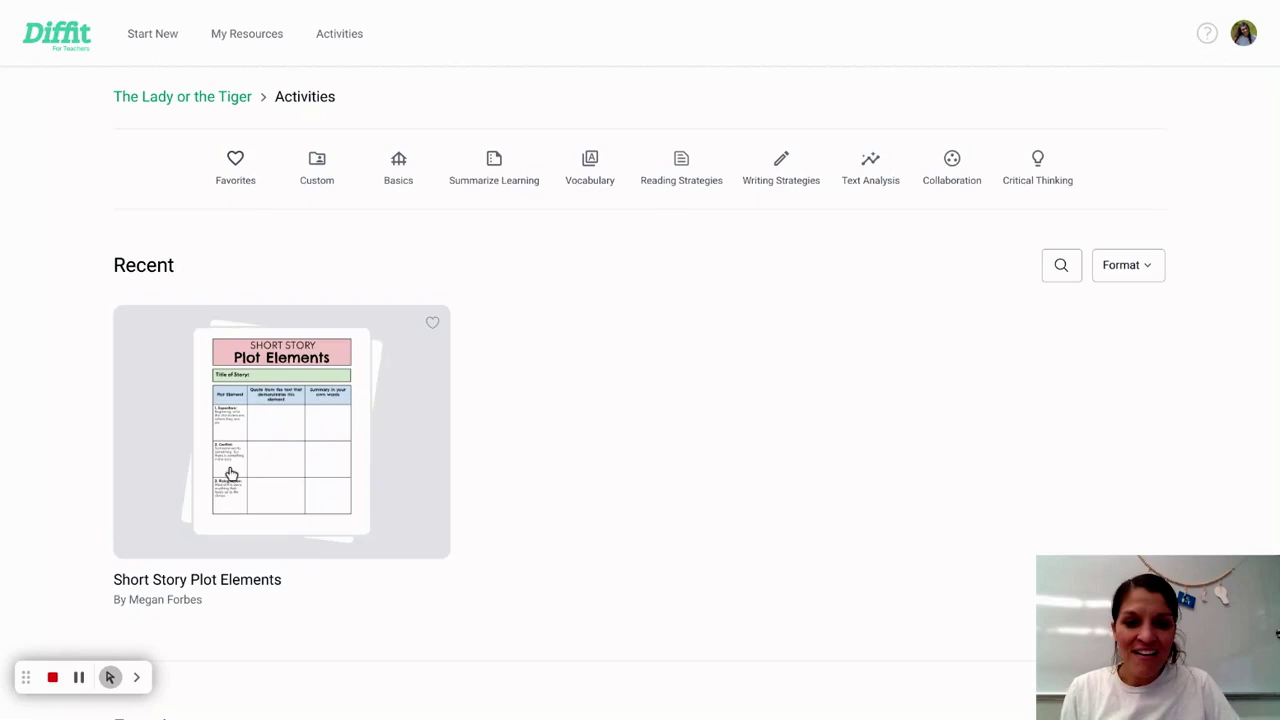
left_click(683, 172)
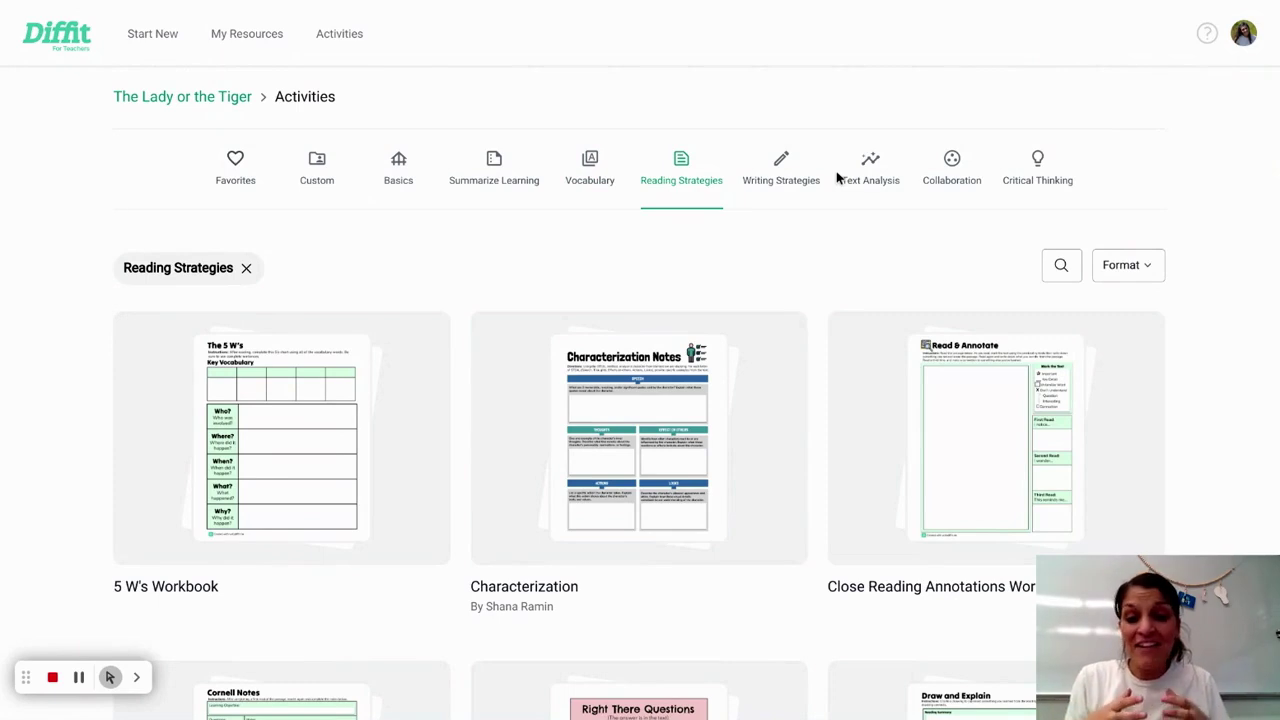
- Browse the full list of Reading Strategies activity templates, expanding it to show more slides and workbooks
scroll(526, 294, "down", 5)
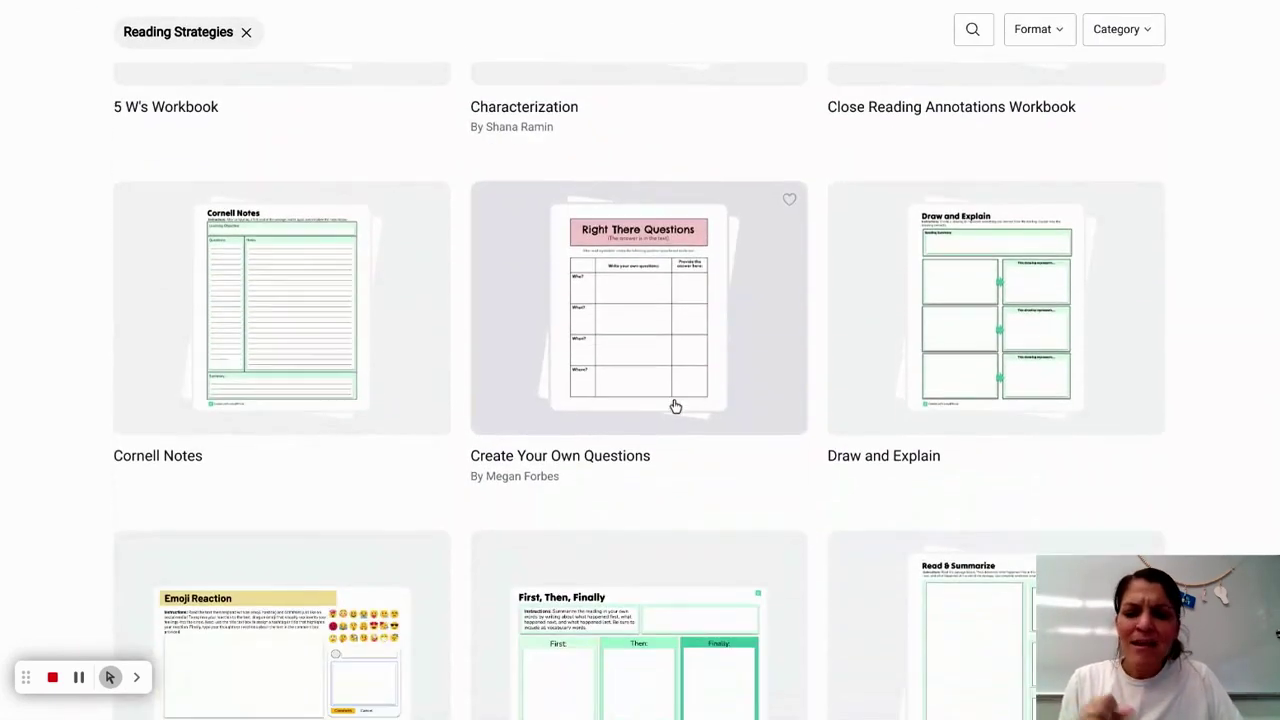
scroll(675, 406, "down", 3)
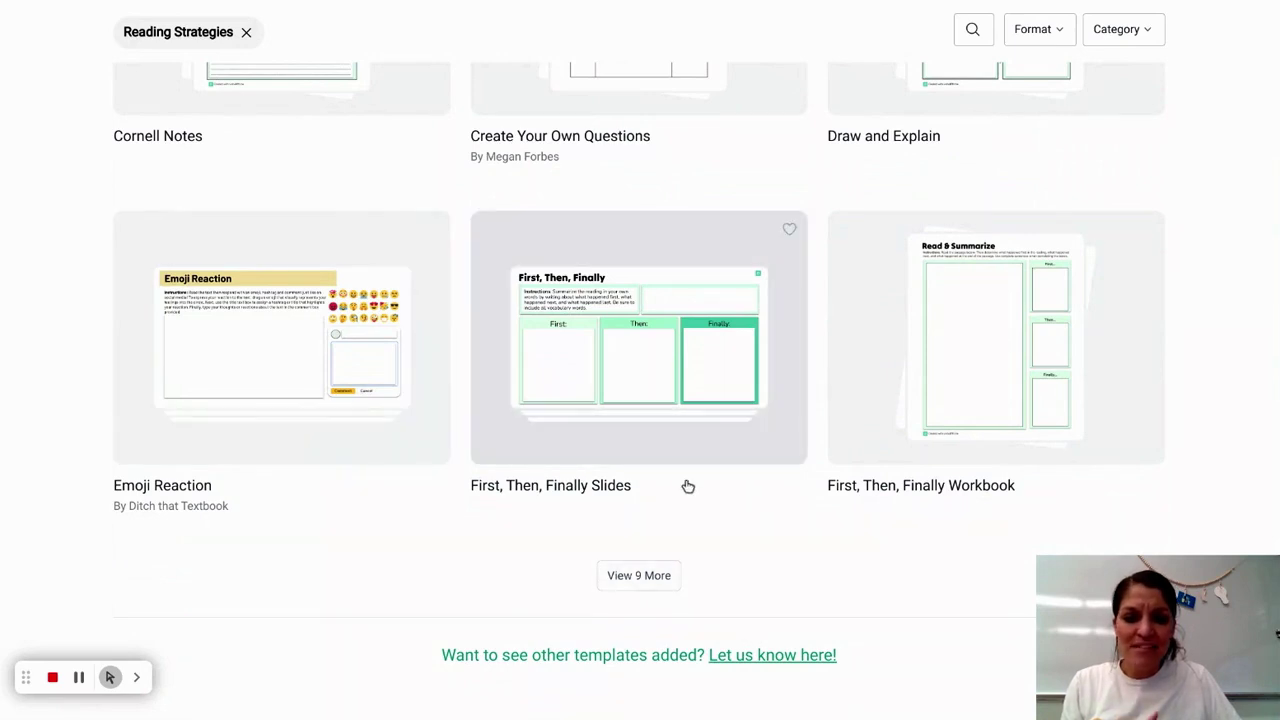
scroll(614, 480, "down", 6)
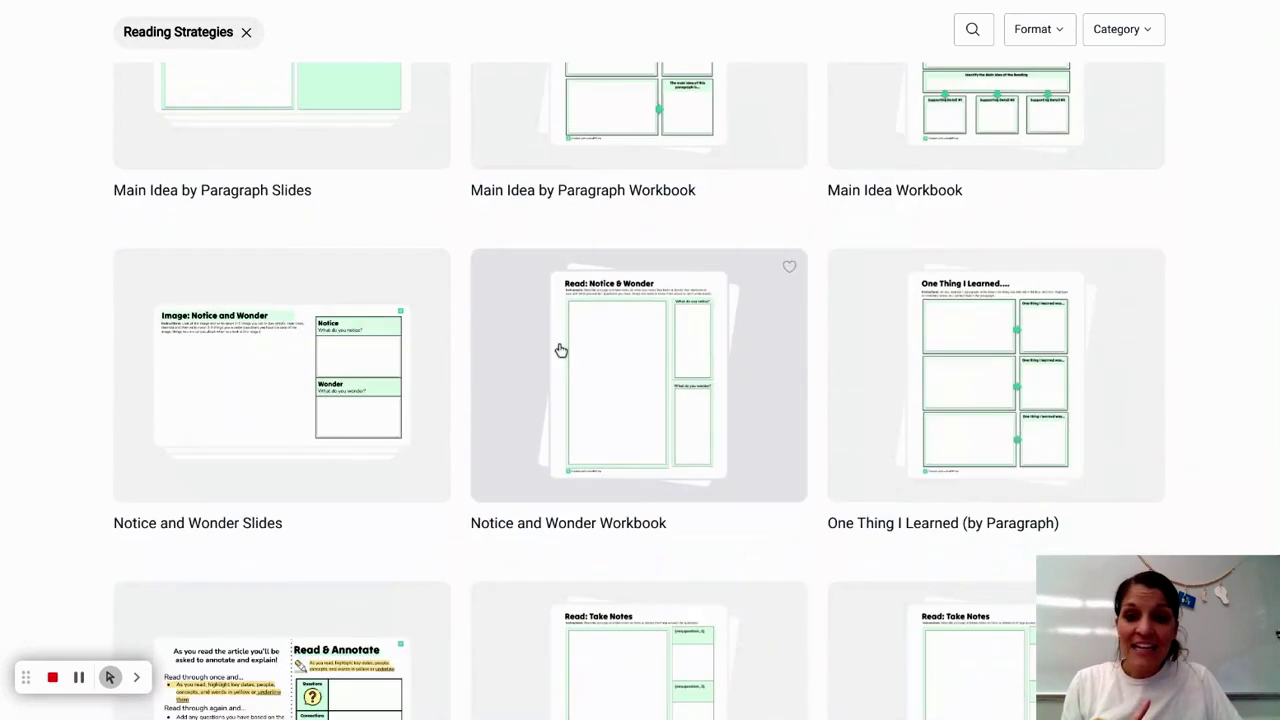
scroll(411, 326, "up", 2)
scroll(348, 325, "down", 3)
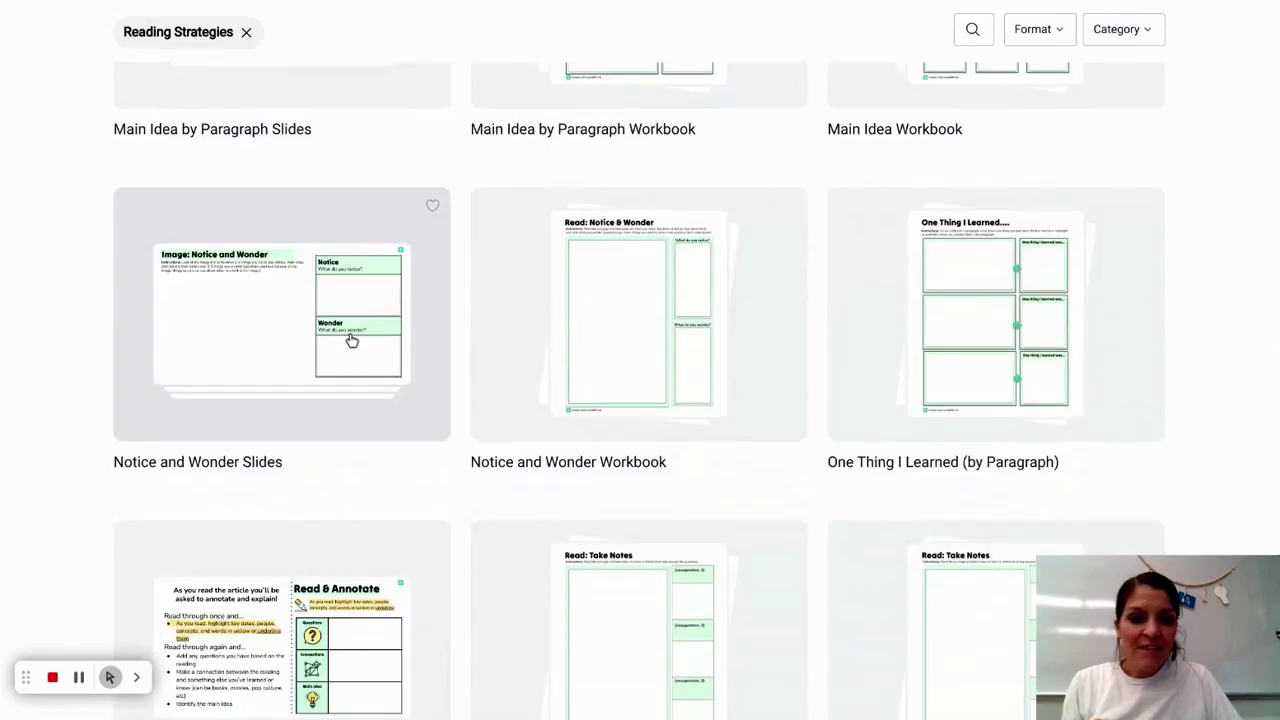
scroll(323, 371, "down", 3)
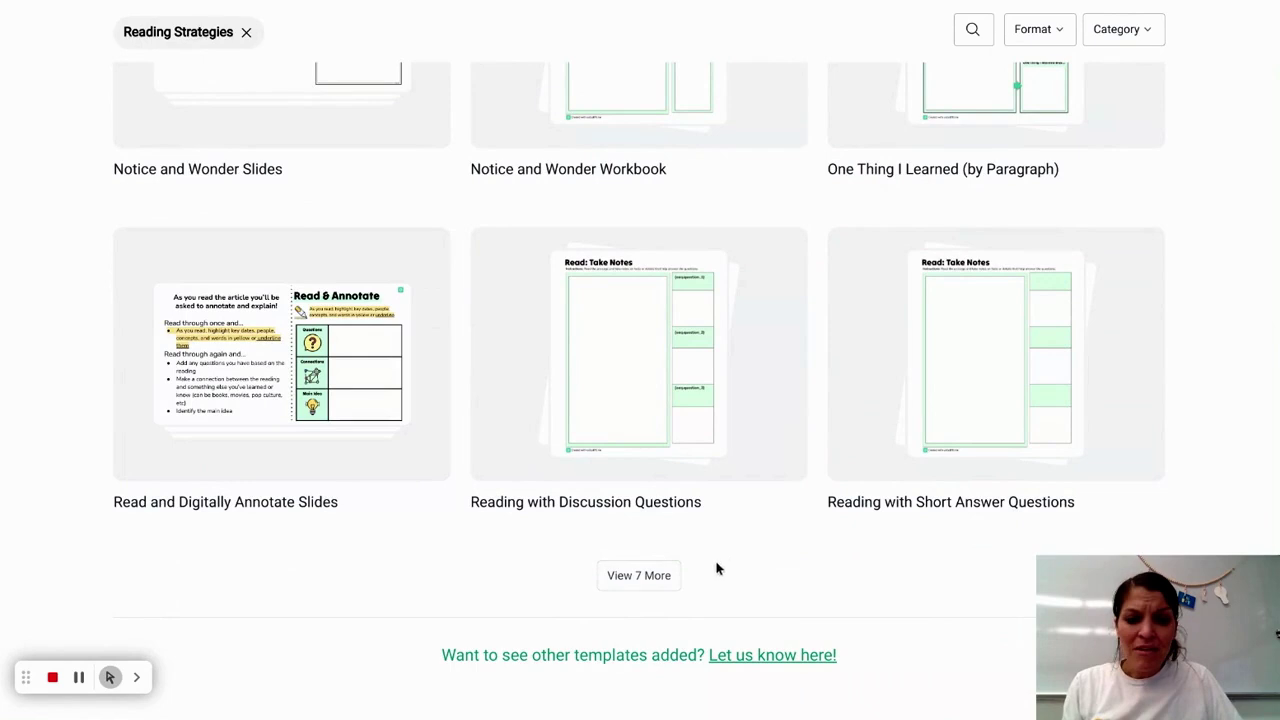
scroll(531, 574, "down", 2)
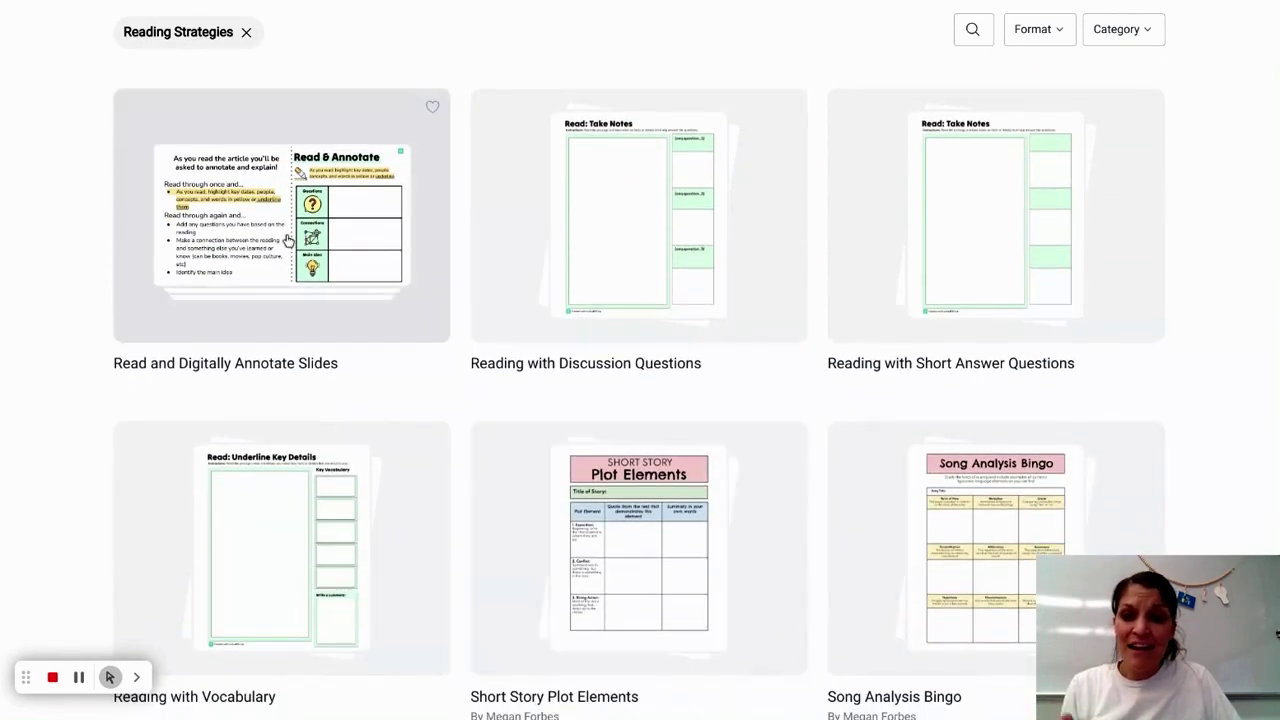
- Open the Read and Digitally Annotate Slides activity and preview its slides through the Open Ended Question slide
left_click(287, 240)
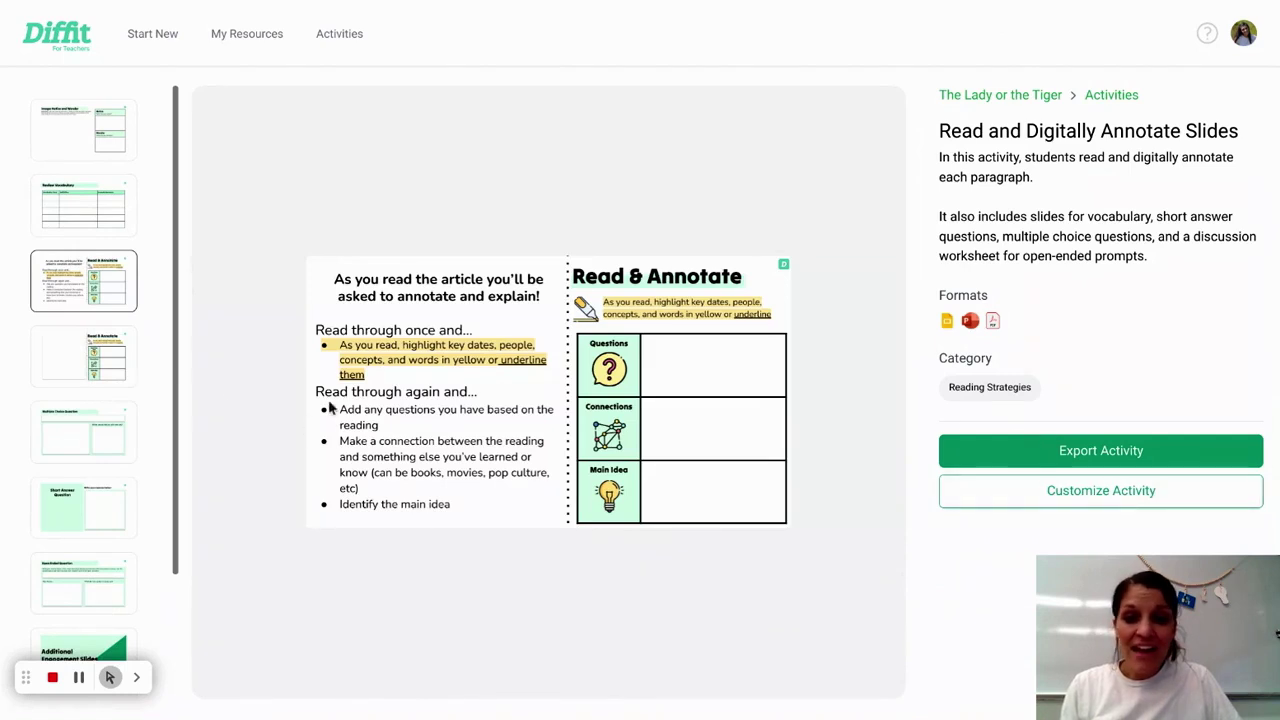
scroll(100, 270, "down", 1)
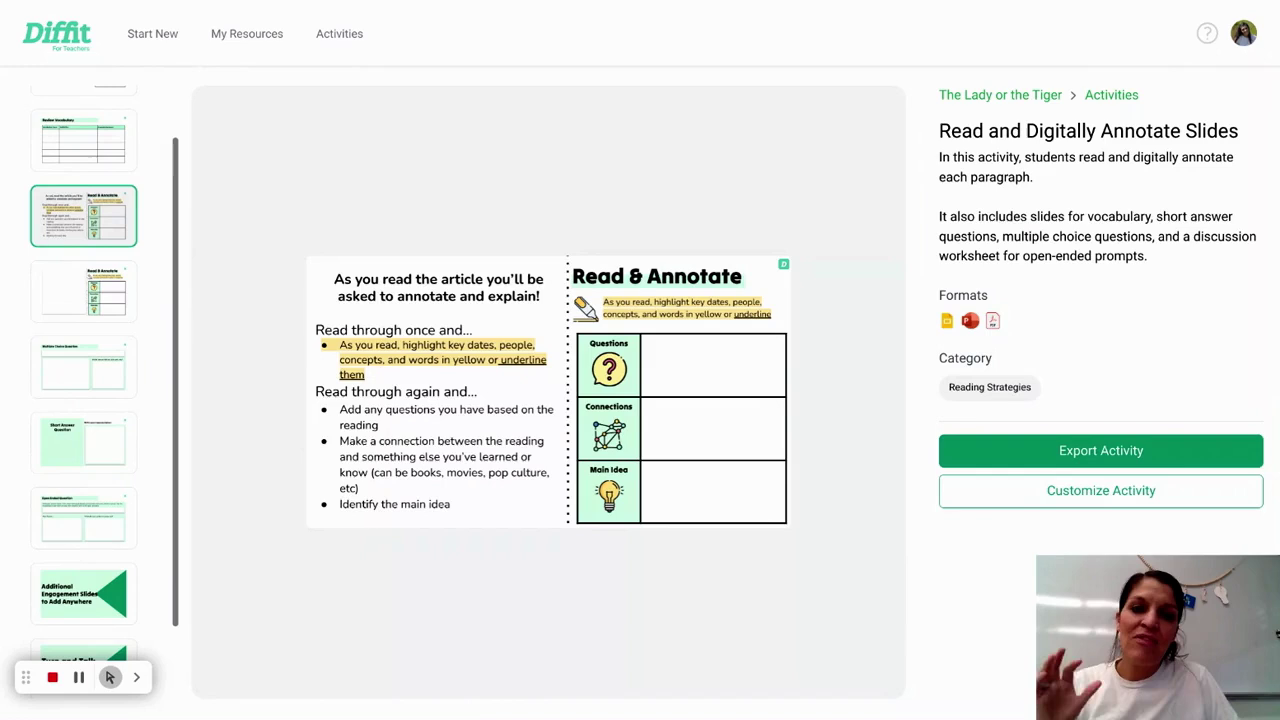
scroll(86, 386, "down", 1)
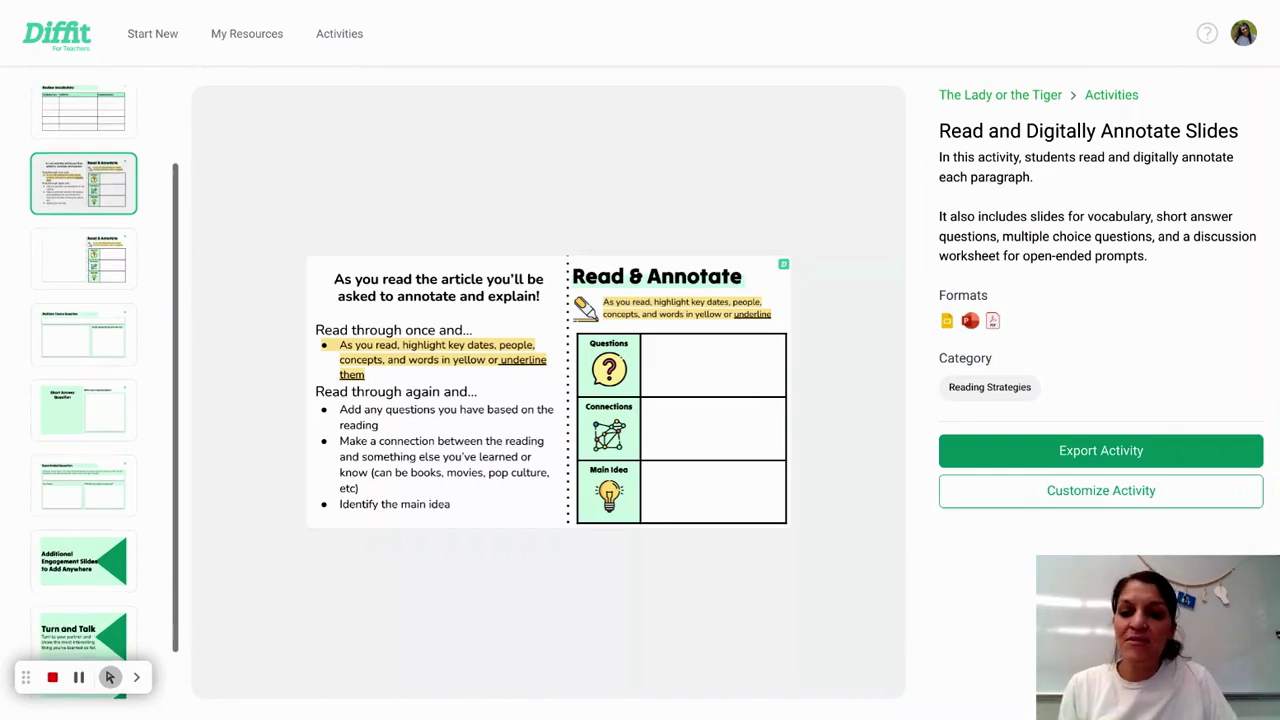
scroll(131, 483, "down", 1)
left_click(120, 430)
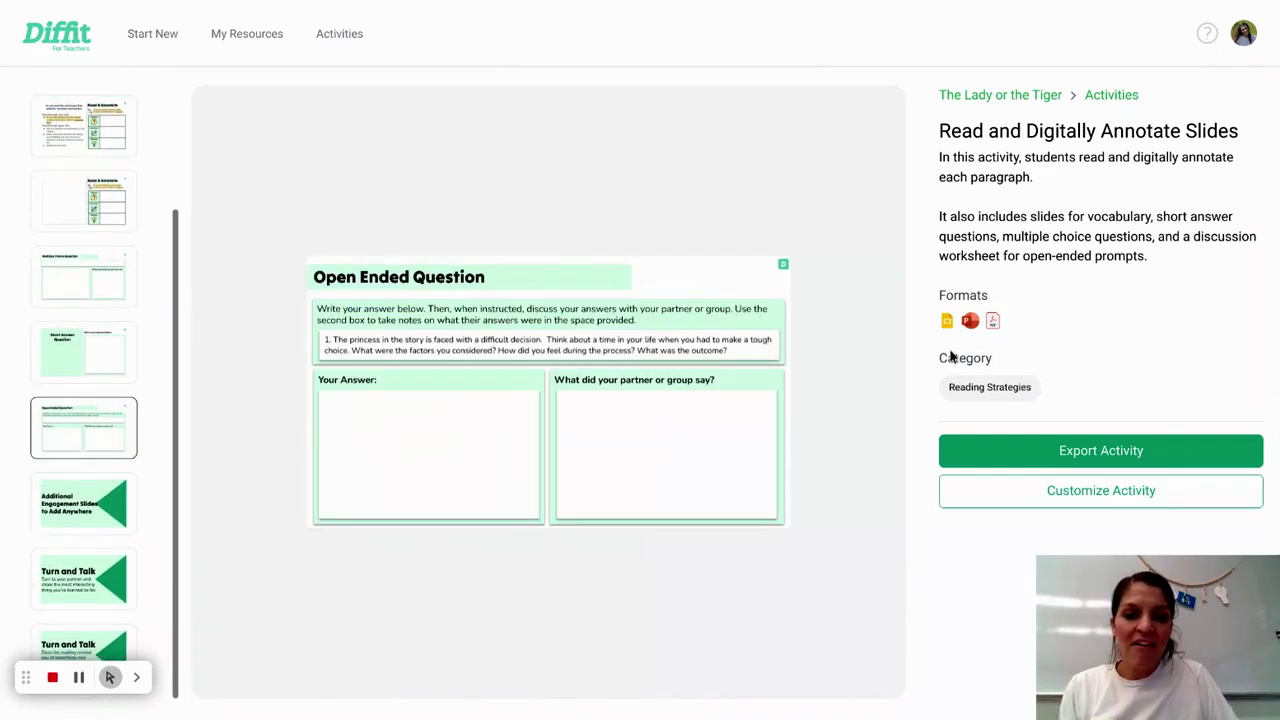
- Export the activity, authorizing it with the teacher's Google account, and open the generated deck in Google Slides
left_click(1097, 456)
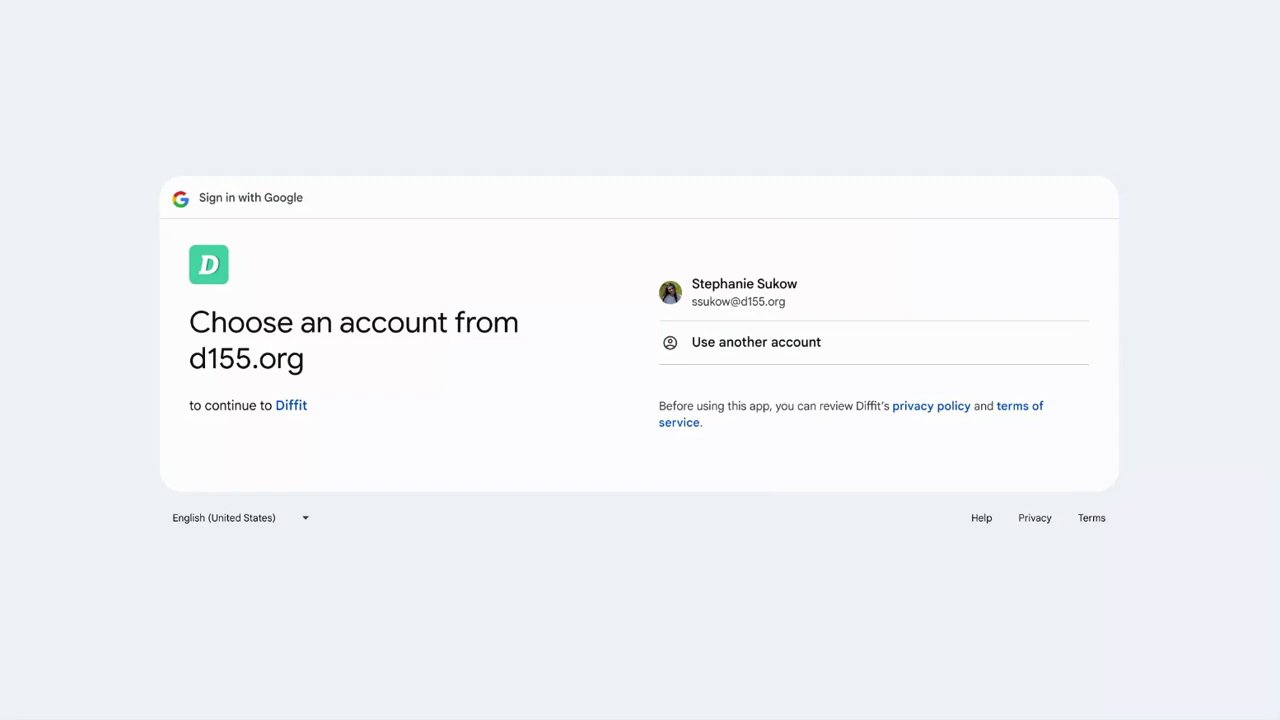
left_click(780, 300)
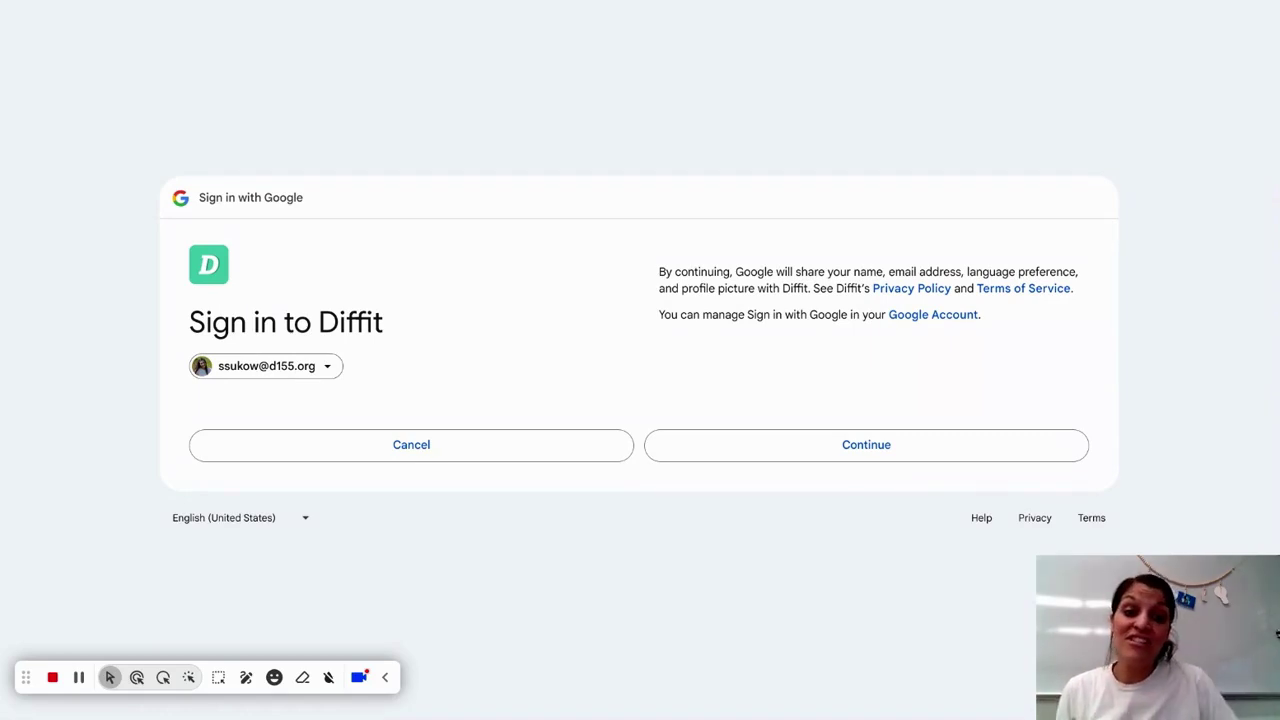
left_click(901, 456)
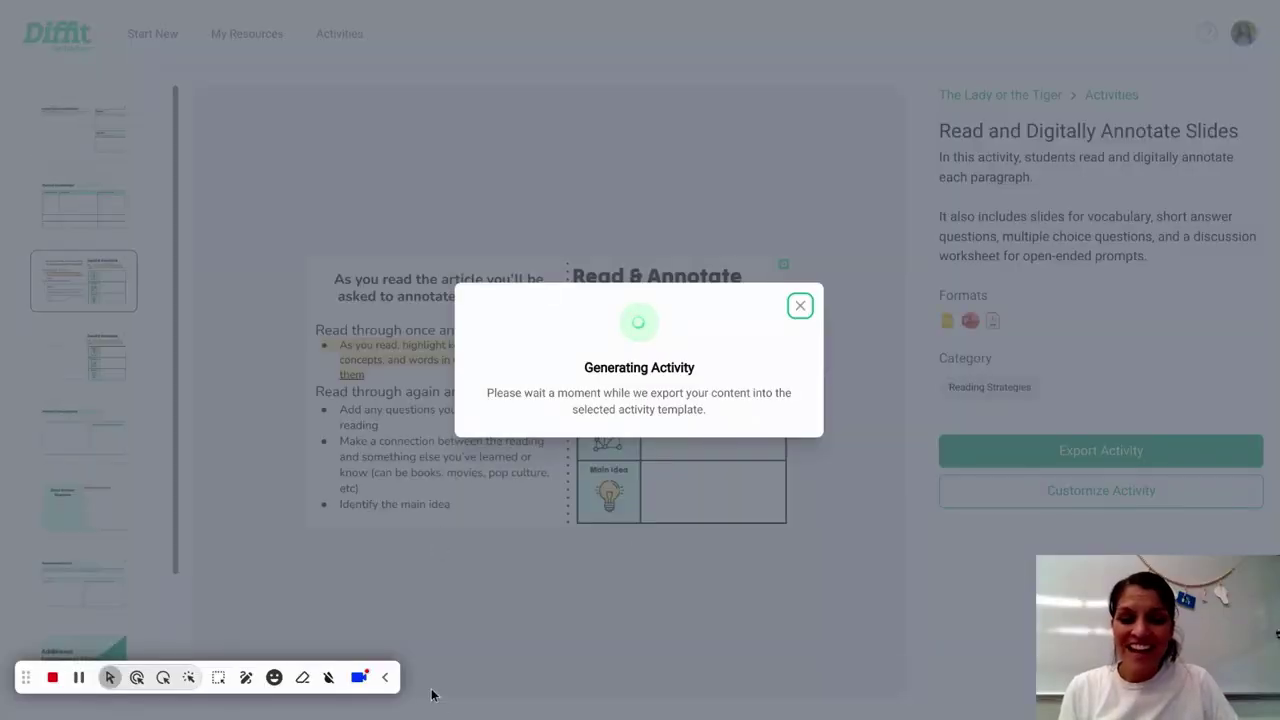
left_click(385, 677)
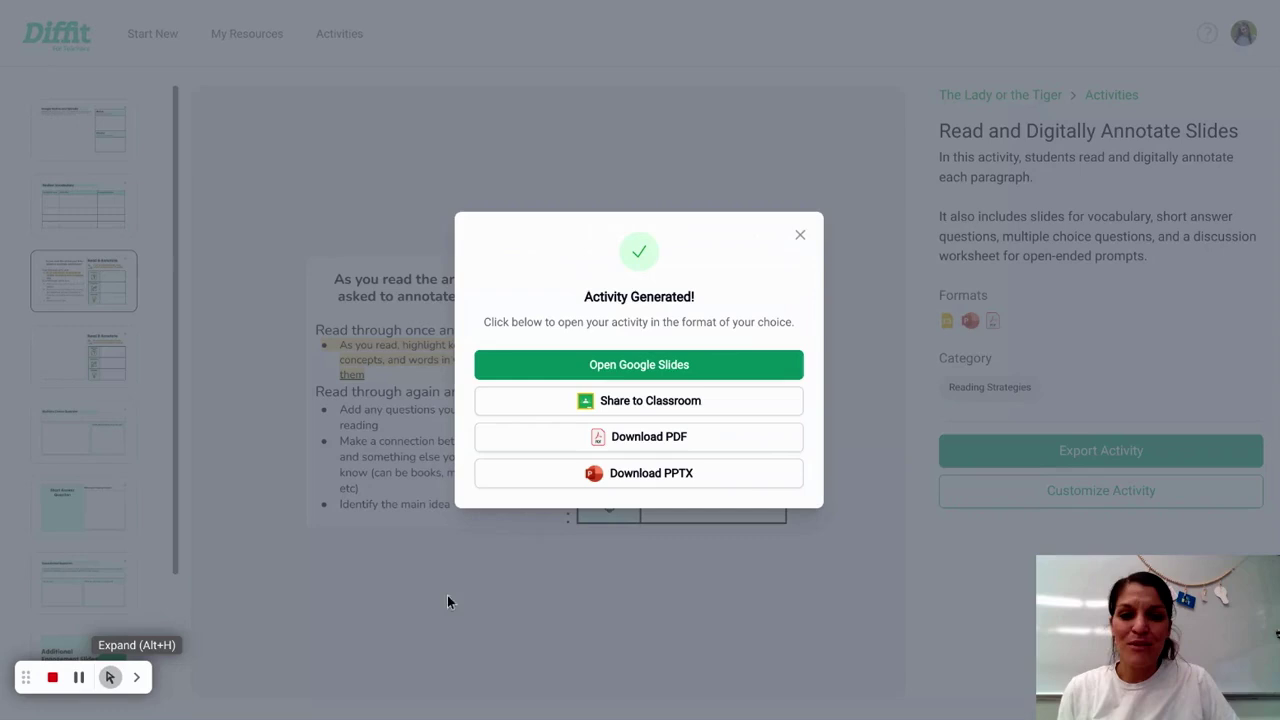
left_click(652, 372)
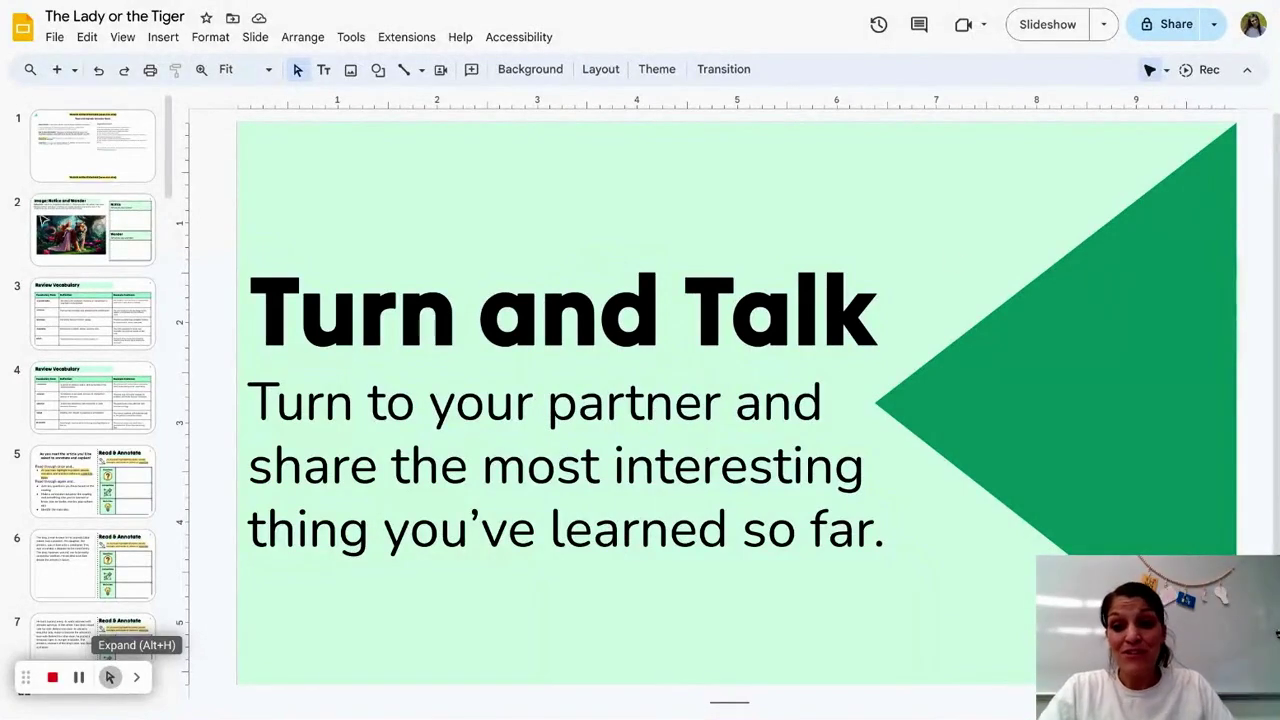
- Look through the exported deck from the vocabulary review slides to the Read & Annotate passage on slide 8
left_click(44, 220)
left_click(92, 397)
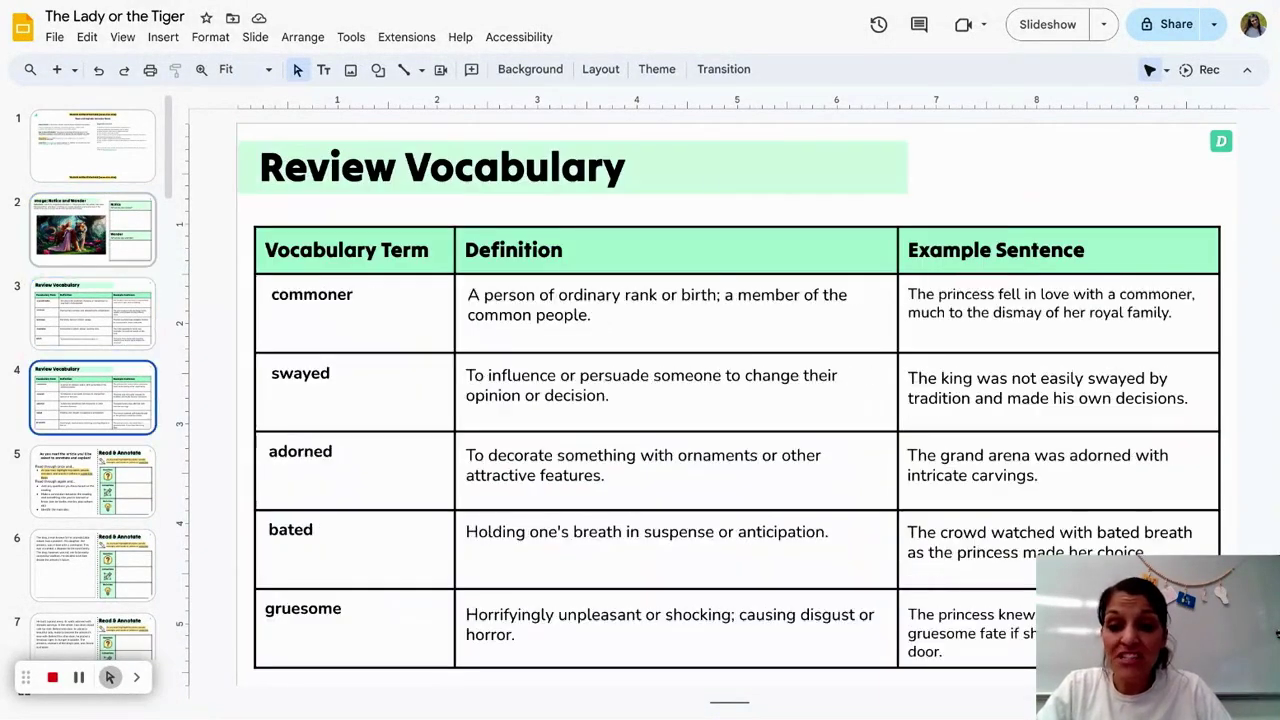
left_click(92, 481)
left_click(92, 565)
left_click(92, 640)
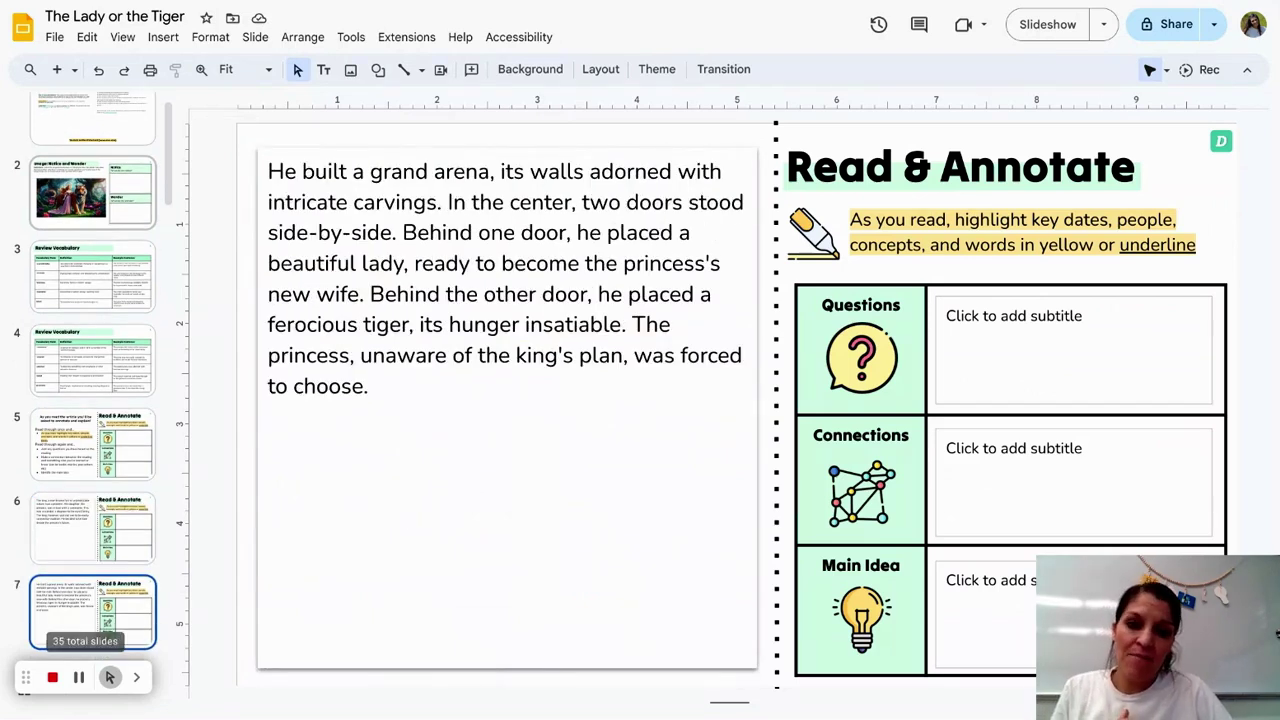
key("Down")
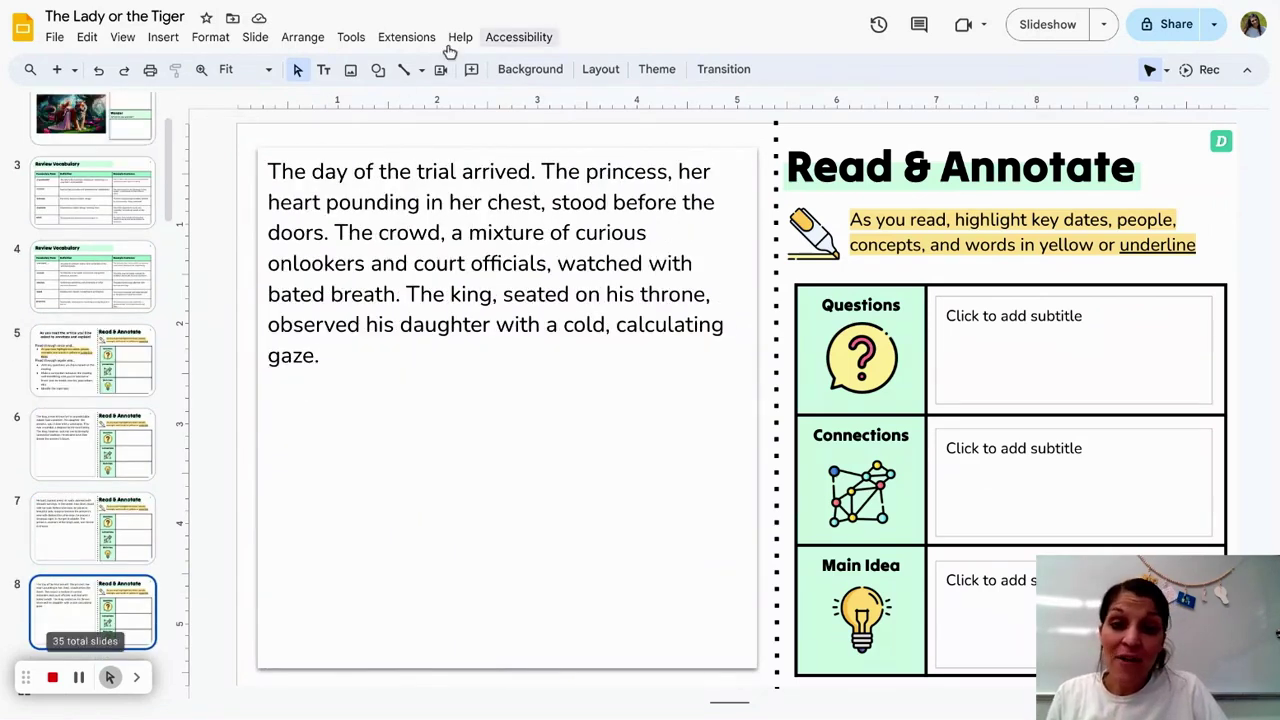
- Open the Pear Deck add-on and make slide 8 an interactive Draw slide where students draw anywhere
left_click(426, 42)
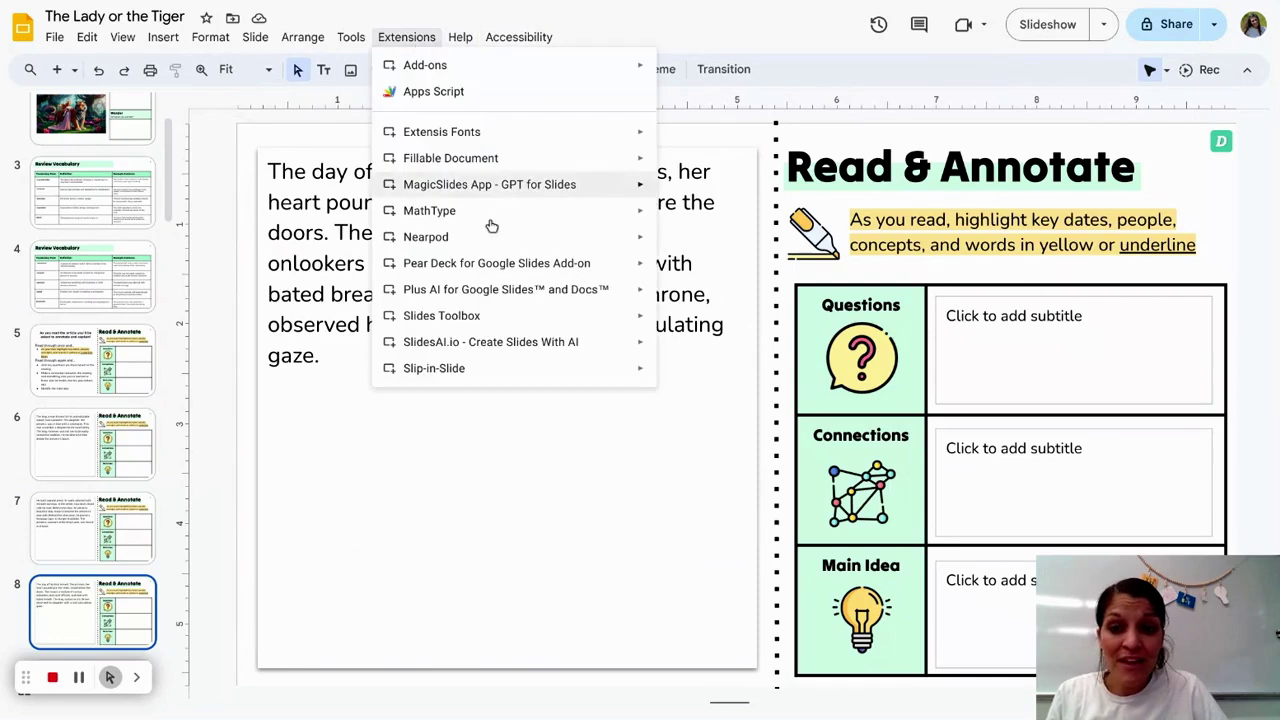
mouse_move(630, 268)
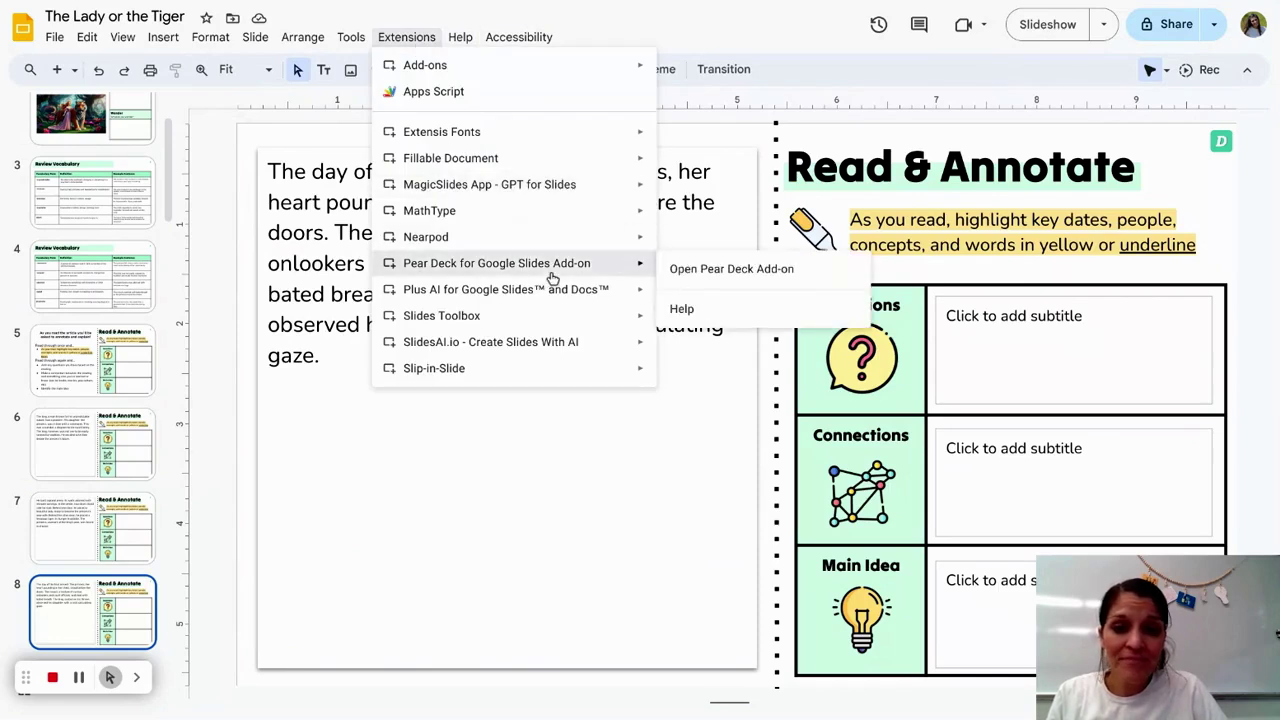
left_click(727, 281)
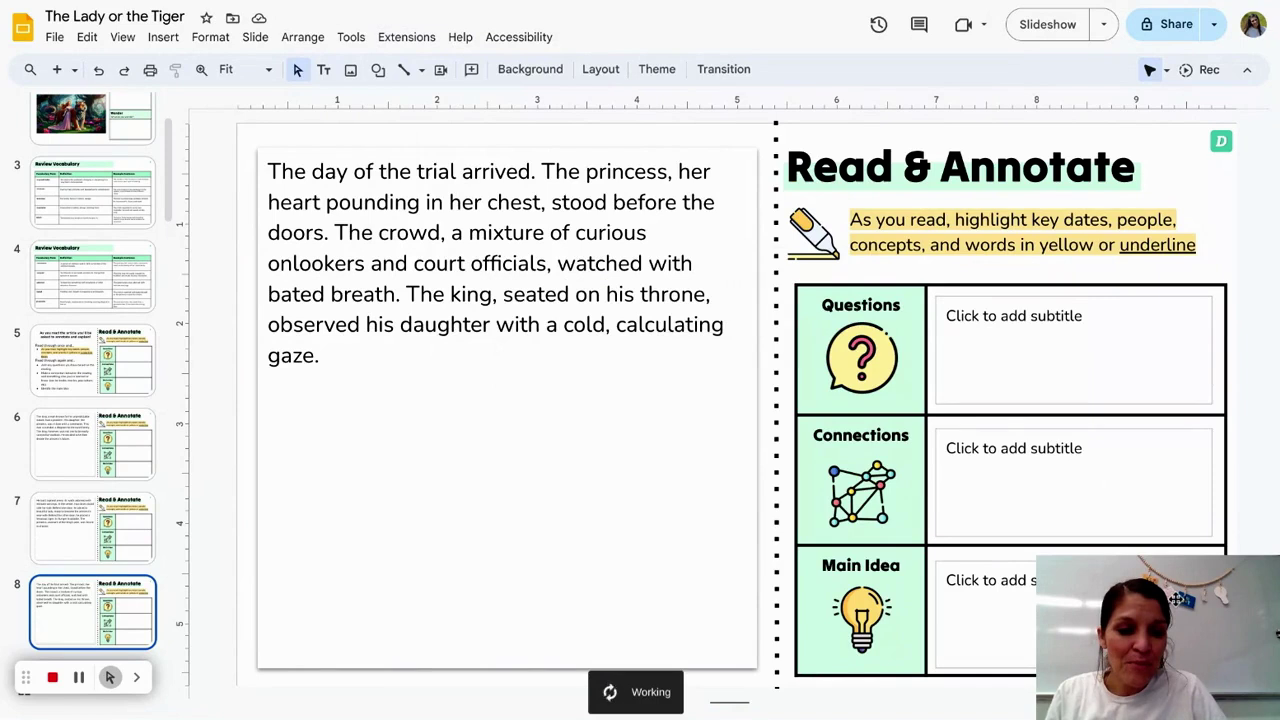
left_click_drag(1190, 568, 1142, 46)
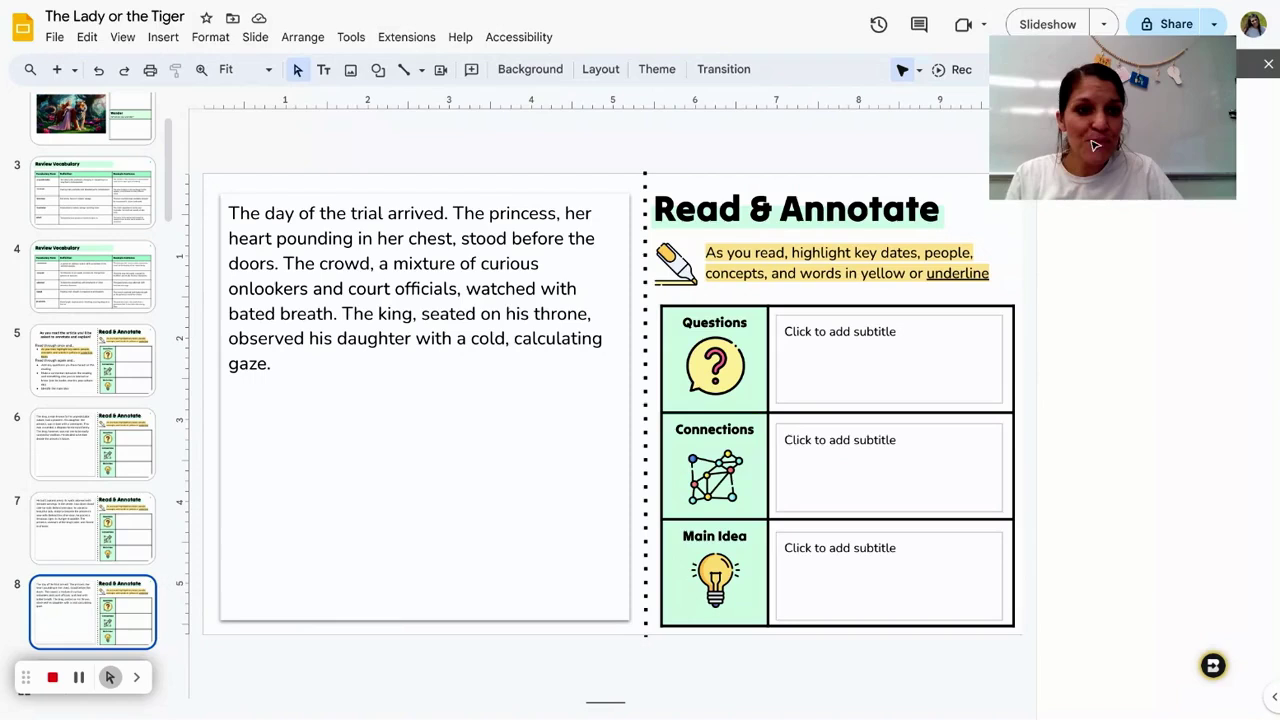
left_click_drag(493, 66, 301, 83)
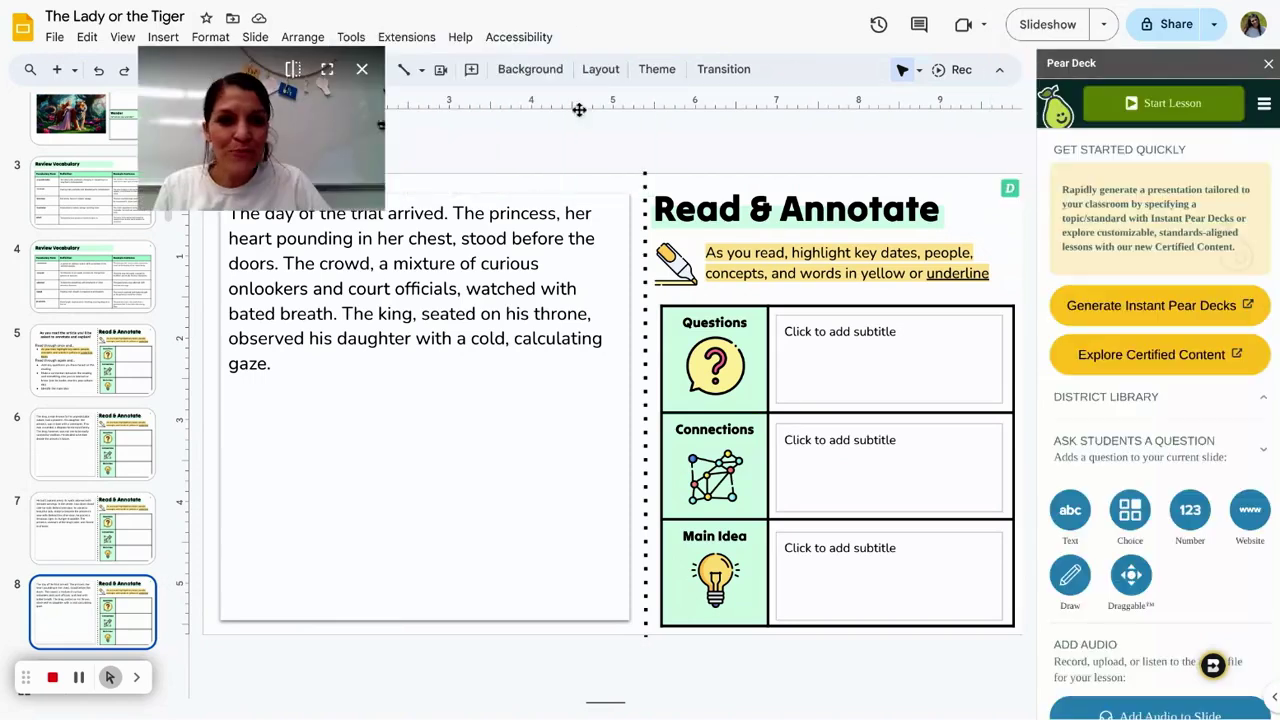
left_click(1130, 578)
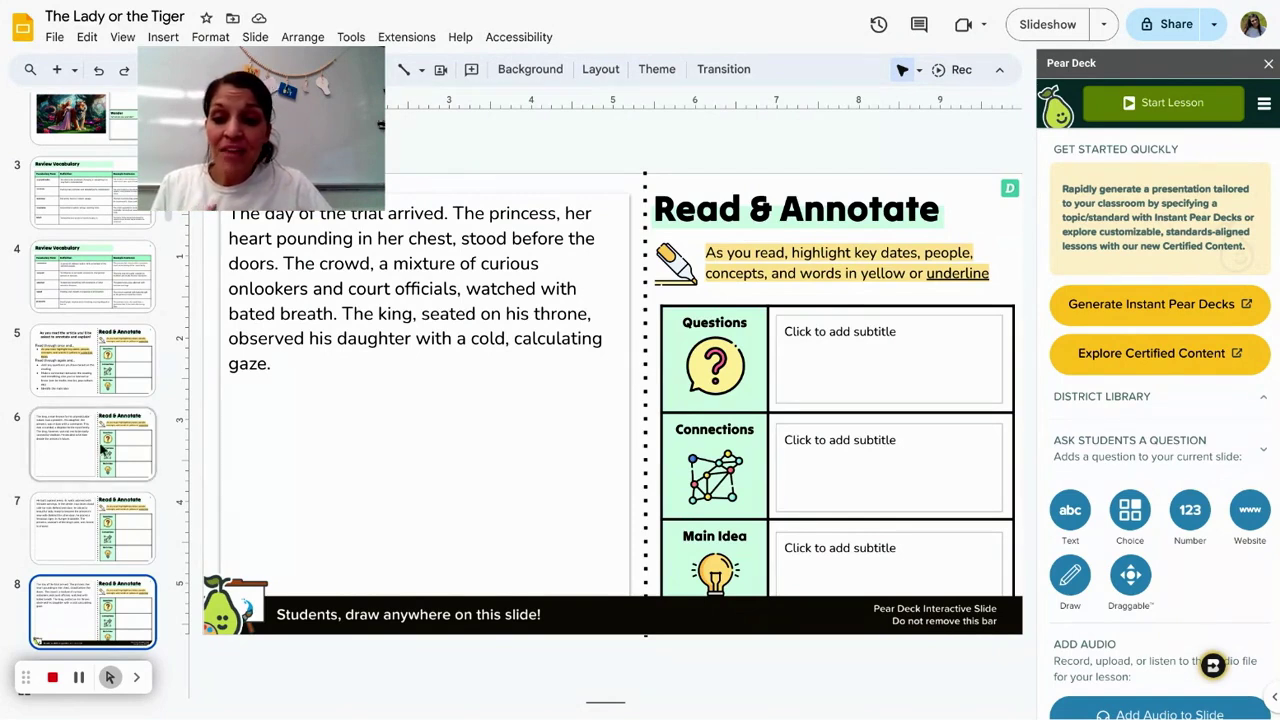
- Examine slide 8's passage text, the multiple choice question on the princess's biggest fear, and the first short answer question
left_click(389, 342)
triple_click(291, 371)
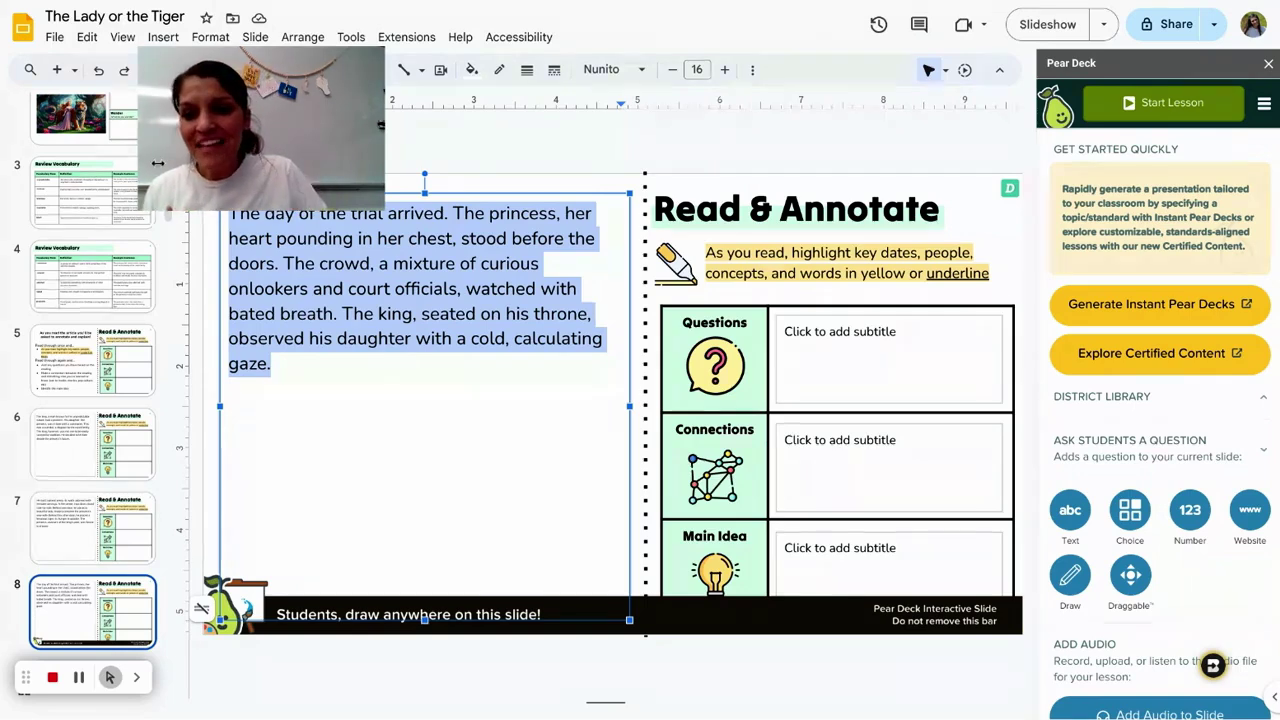
scroll(30, 458, "down", 2)
scroll(30, 458, "down", 8)
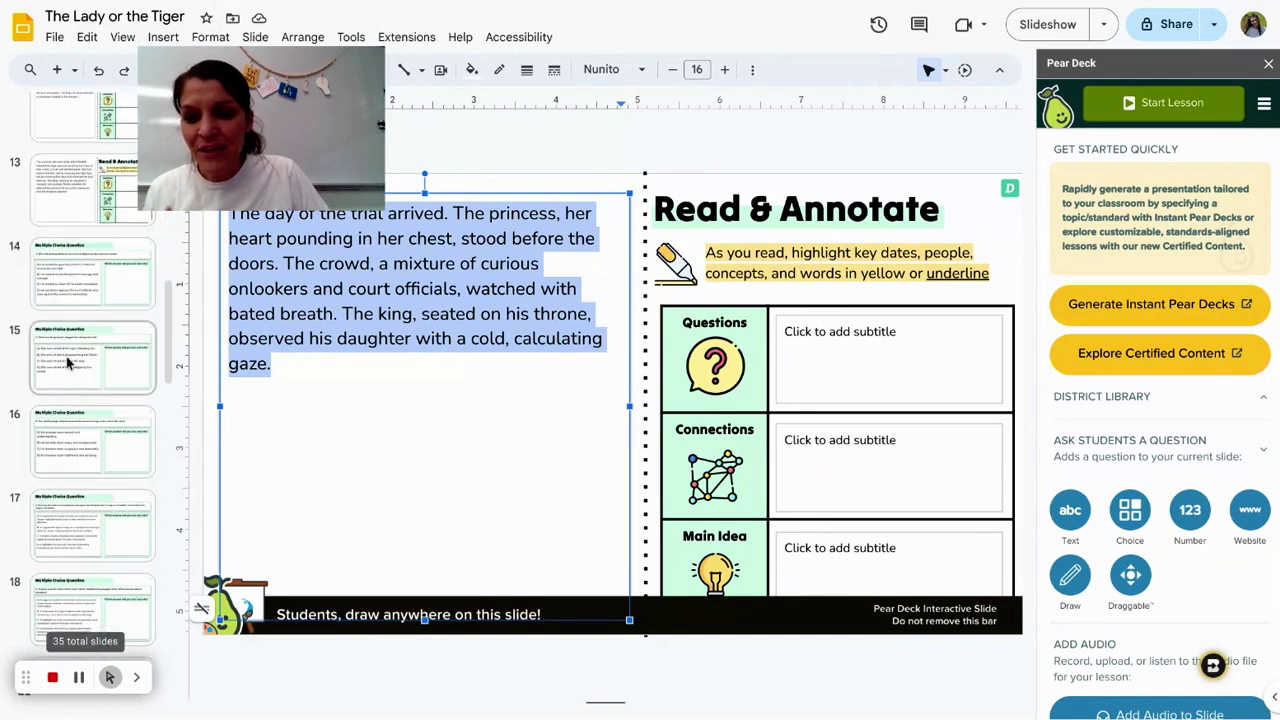
left_click(141, 390)
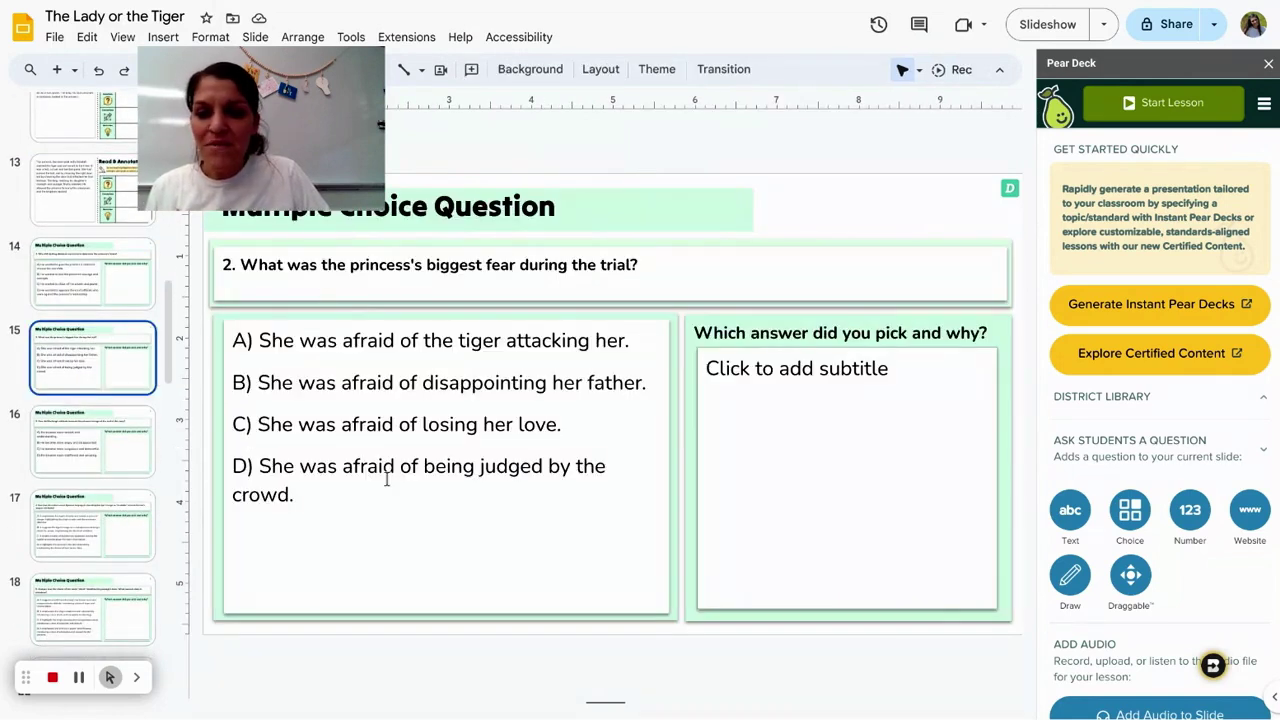
left_click(914, 406)
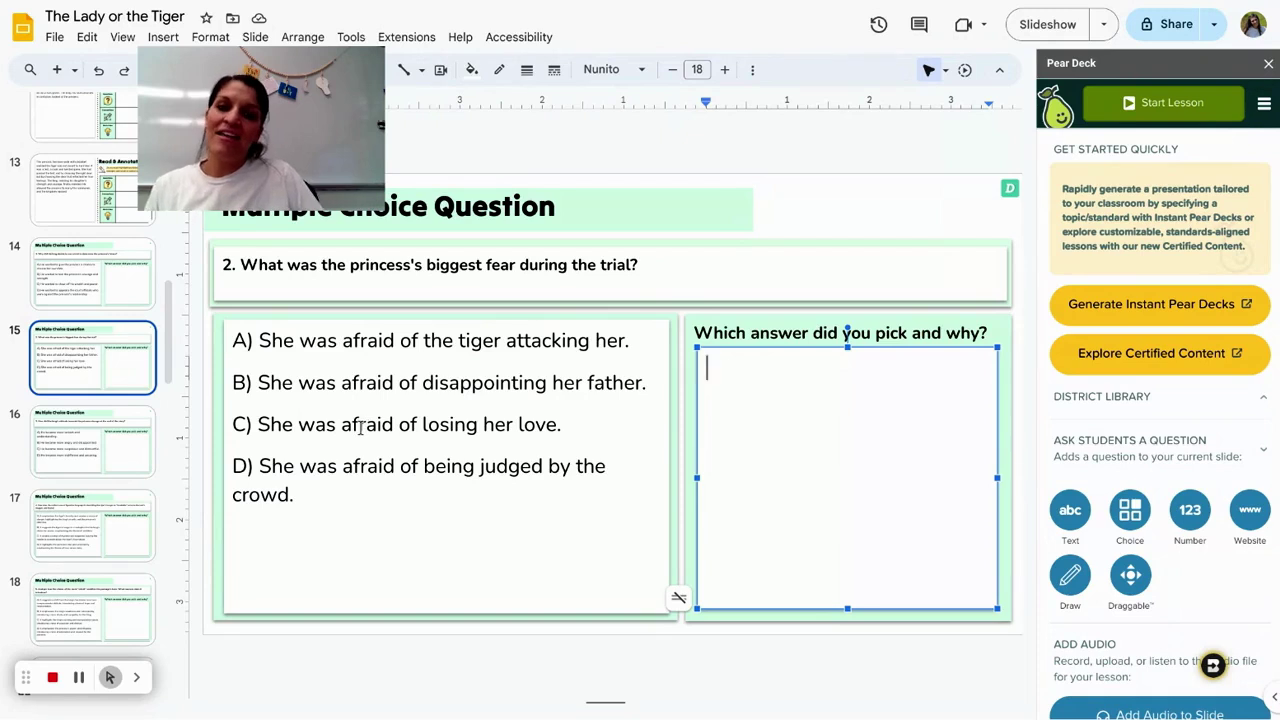
scroll(86, 466, "down", 7)
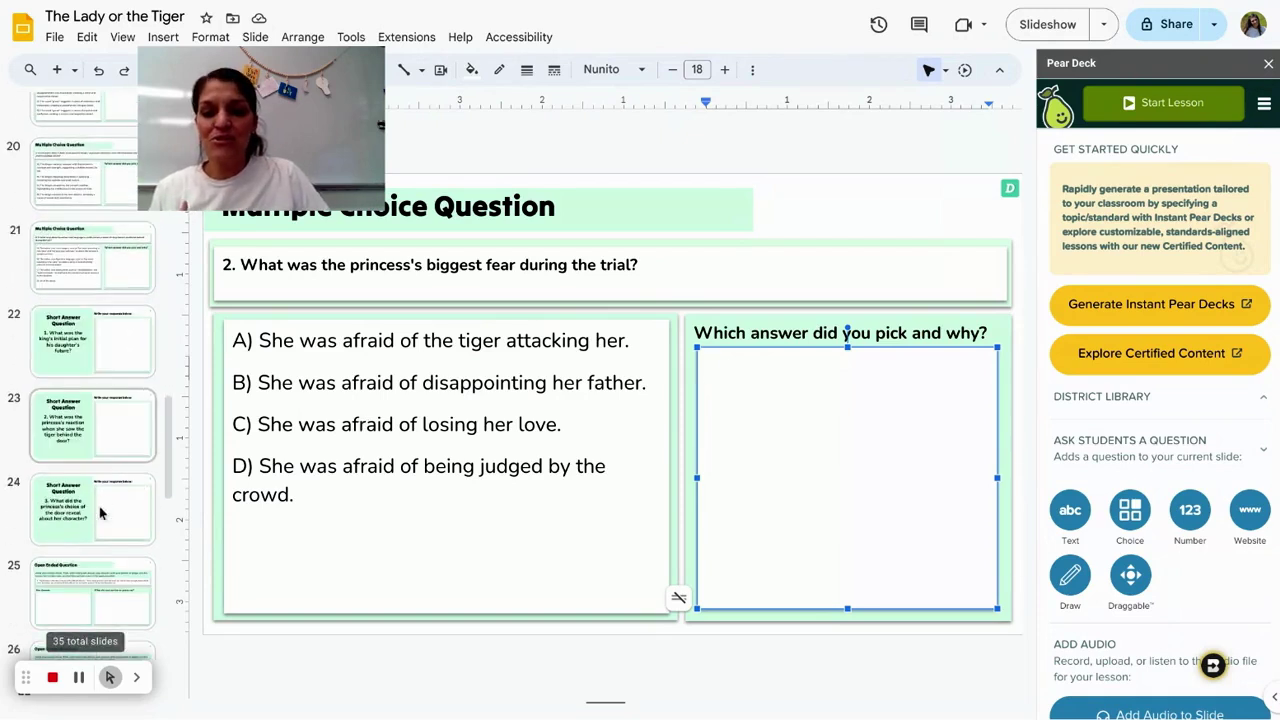
left_click(106, 360)
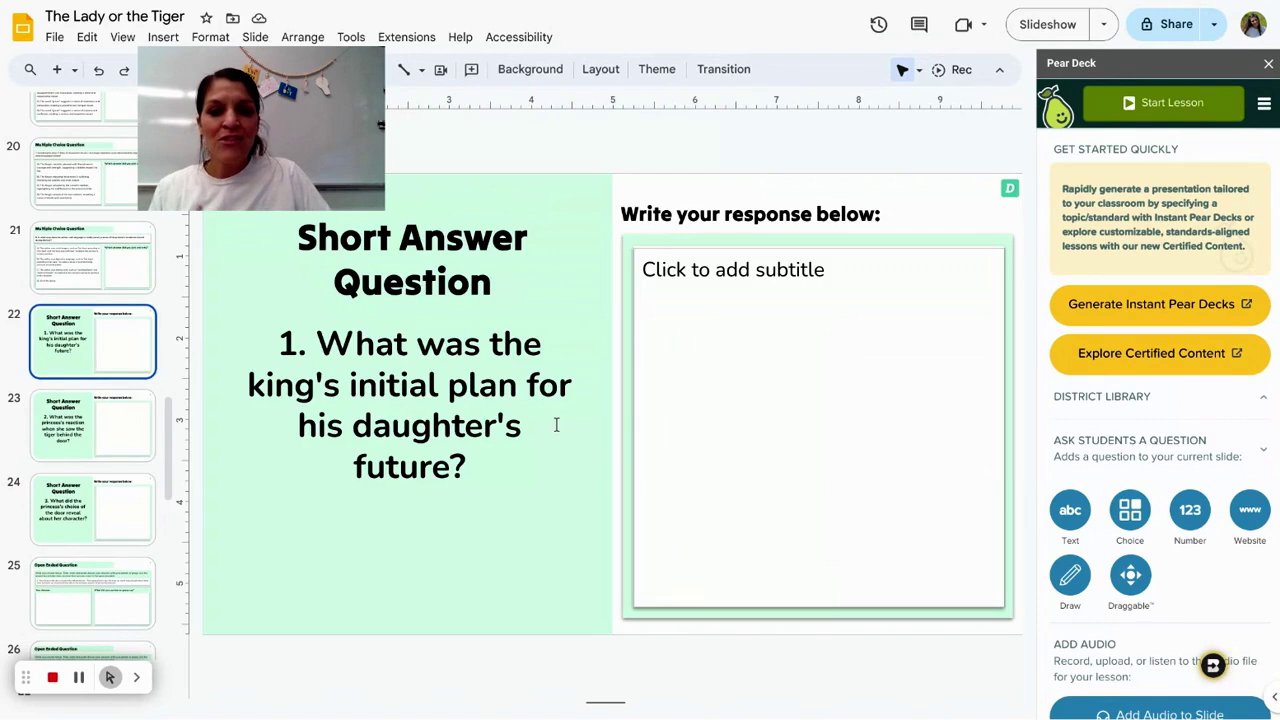